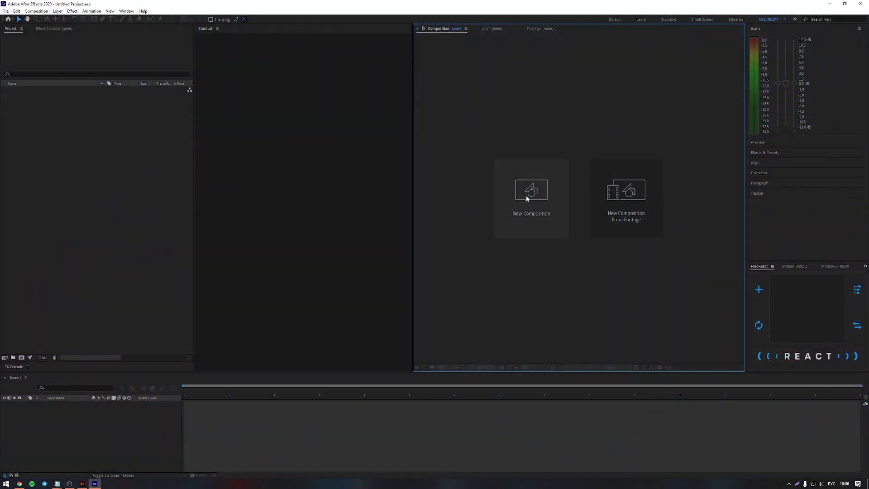
Step: Create a 1080 × 1350 px composition named Main at 30 fps lasting 30 seconds, and narrow the Stardust panel
{"action": "left_click", "coordinate": [528, 194]}
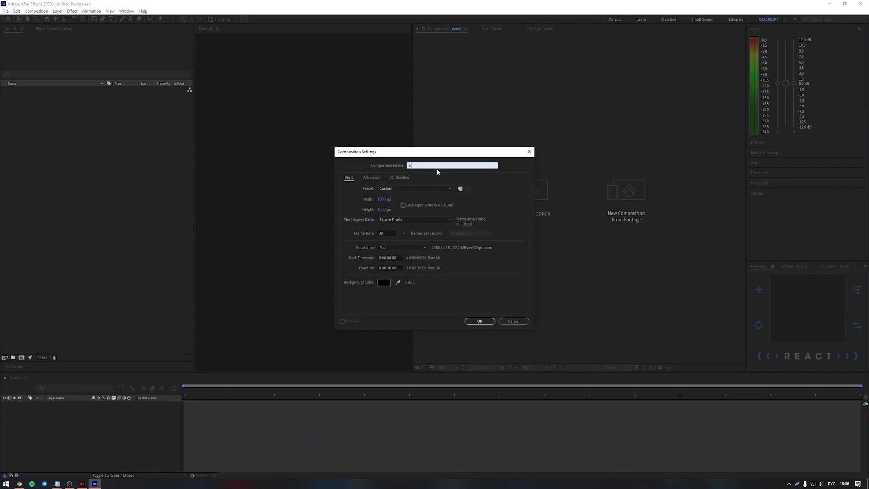
{"action": "key", "text": "Return"}
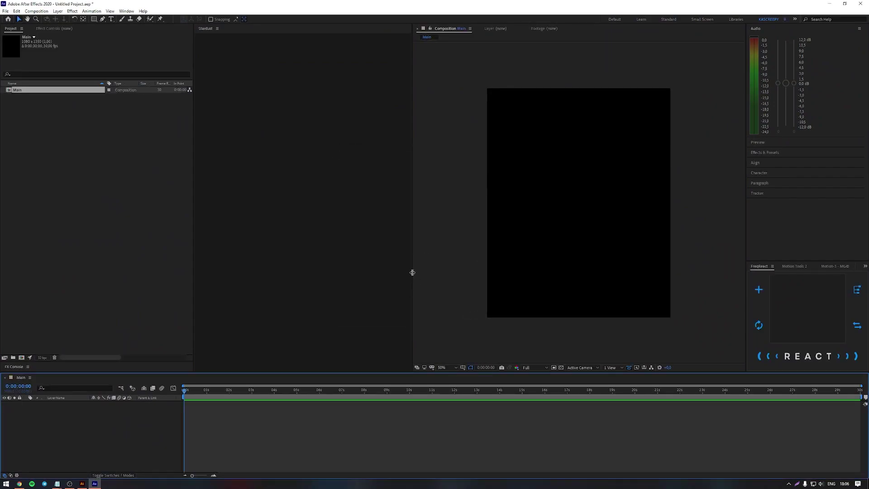
{"action": "left_click_drag", "start_coordinate": [413, 273], "coordinate": [337, 272]}
Step: Add a solid layer named bg to the Main composition
{"action": "right_click", "coordinate": [101, 432]}
{"action": "mouse_move", "coordinate": [155, 357]}
{"action": "left_click", "coordinate": [207, 374]}
{"action": "type", "text": "bg"}
{"action": "key", "text": "Return"}
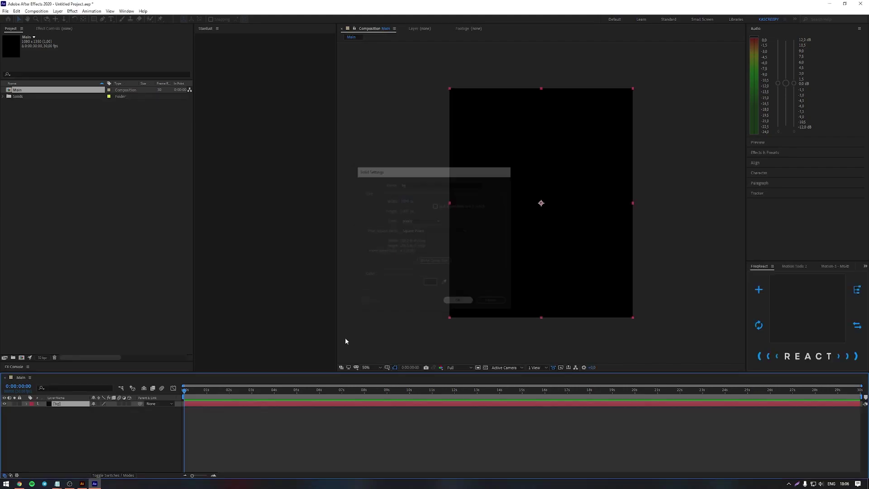
Step: Duplicate the bg solid twice and rename the copies mask and stardust
{"action": "key", "text": "ctrl+d"}
{"action": "key", "text": "ctrl+d"}
{"action": "left_click", "coordinate": [71, 409]}
{"action": "key", "text": "Return"}
{"action": "left_click", "coordinate": [70, 404]}
{"action": "key", "text": "Return"}
{"action": "key", "text": "Return"}
Step: Apply the Stardust effect to the stardust layer and preview the particles a little under two seconds in
{"action": "key", "text": "ctrl+space"}
{"action": "type", "text": "sta"}
{"action": "key", "text": "Return"}
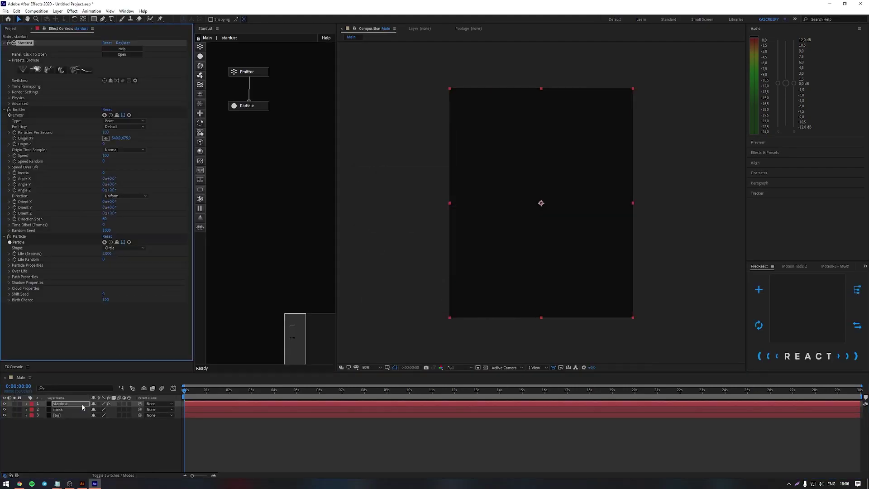
{"action": "left_click_drag", "start_coordinate": [203, 393], "coordinate": [223, 393]}
Step: Copy the line artwork from Illustrator and paste it as mask paths onto the mask layer in After Effects
{"action": "left_click", "coordinate": [68, 409]}
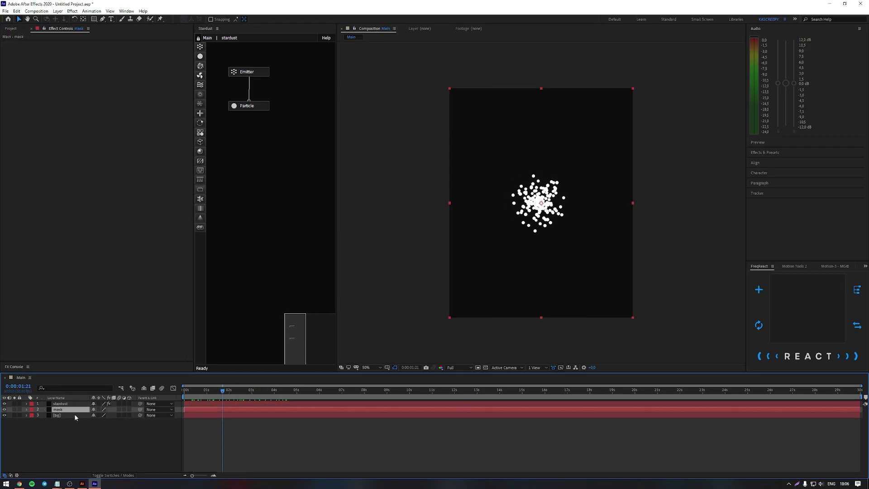
{"action": "left_click", "coordinate": [83, 484]}
{"action": "left_click", "coordinate": [760, 41]}
{"action": "key", "text": "ctrl+c"}
{"action": "left_click", "coordinate": [844, 4]}
{"action": "key", "text": "ctrl+v"}
{"action": "left_click", "coordinate": [55, 438]}
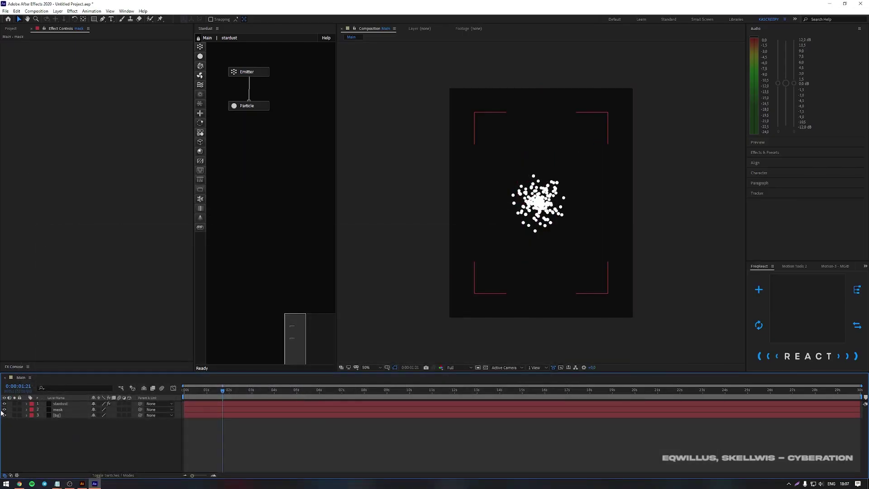
Step: Set the Stardust Emitter's type to Text / Mask with Sequence emitting, and its Speed and Size Z to 0
{"action": "left_click", "coordinate": [61, 404]}
{"action": "left_click", "coordinate": [247, 73]}
{"action": "left_click", "coordinate": [12, 97]}
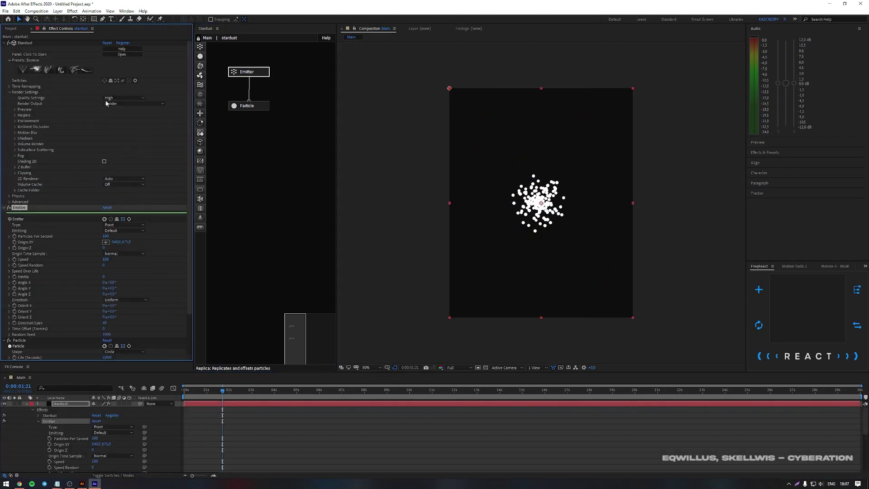
{"action": "left_click", "coordinate": [125, 126]}
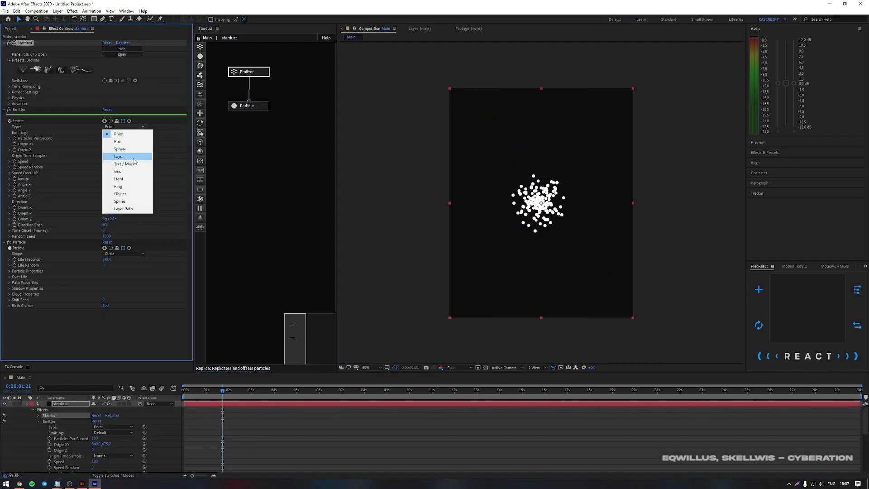
{"action": "left_click", "coordinate": [118, 181]}
{"action": "left_click", "coordinate": [124, 132]}
{"action": "left_click", "coordinate": [113, 144]}
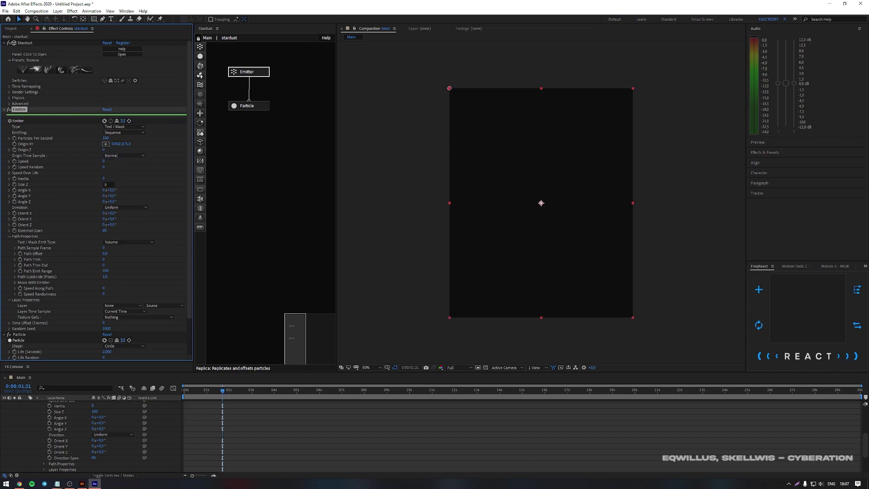
Step: Set the Emitter's Text / Mask Emit Type to Edge Weighted and use the mask layer as its source
{"action": "left_click", "coordinate": [103, 279]}
{"action": "left_click", "coordinate": [129, 242]}
{"action": "left_click", "coordinate": [131, 266]}
{"action": "left_click", "coordinate": [123, 306]}
{"action": "left_click", "coordinate": [144, 335]}
{"action": "left_click_drag", "start_coordinate": [222, 390], "coordinate": [339, 398]}
{"action": "left_click_drag", "start_coordinate": [406, 410], "coordinate": [383, 406]}
Step: Set the Particle size to 3 pixels and the Emitter's Path Subdivide to 4
{"action": "left_click", "coordinate": [248, 106]}
{"action": "left_click_drag", "start_coordinate": [104, 305], "coordinate": [106, 307]}
{"action": "left_click", "coordinate": [8, 311]}
{"action": "left_click", "coordinate": [106, 293]}
{"action": "type", "text": "3"}
{"action": "left_click", "coordinate": [133, 298]}
{"action": "scroll", "coordinate": [132, 298], "scroll_direction": "down", "scroll_amount": 1}
{"action": "left_click_drag", "start_coordinate": [104, 266], "coordinate": [90, 265]}
Step: Switch the Particle color to Color Over Path and make its path gradient run from orange-red to light blue
{"action": "scroll", "coordinate": [124, 286], "scroll_direction": "down", "scroll_amount": 1}
{"action": "left_click", "coordinate": [127, 293]}
{"action": "left_click", "coordinate": [143, 323]}
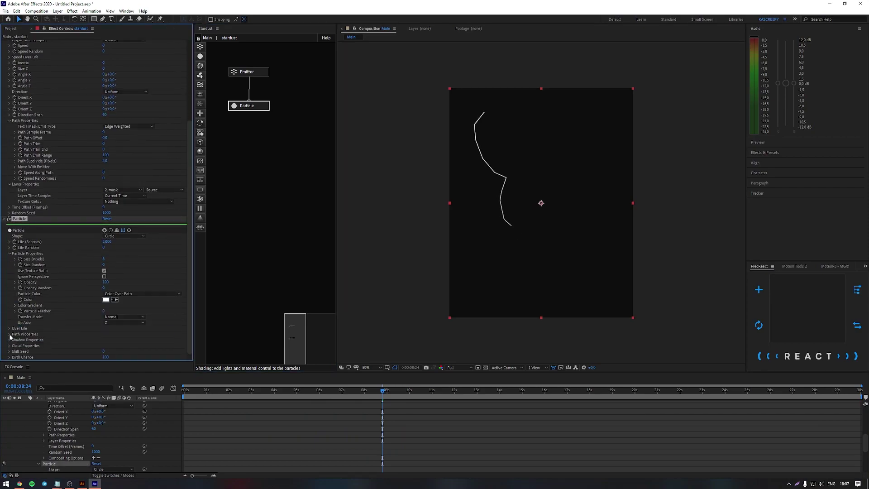
{"action": "left_click", "coordinate": [9, 334]}
{"action": "double_click", "coordinate": [23, 221]}
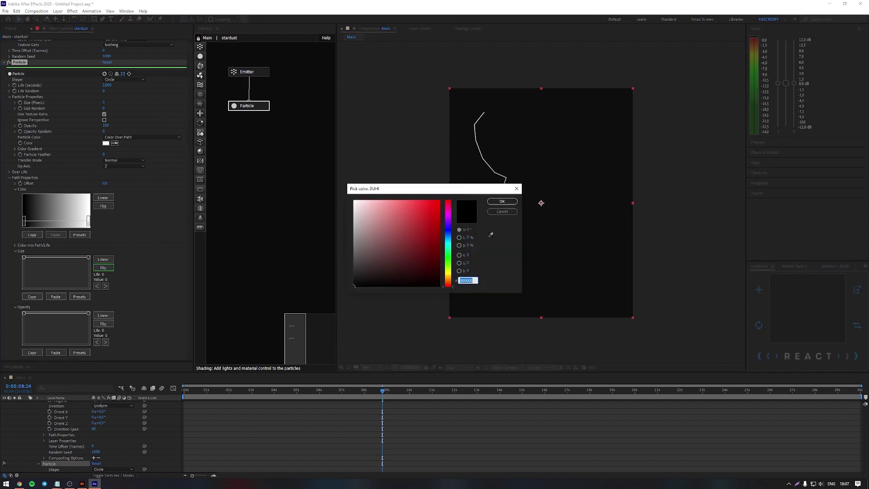
{"action": "left_click", "coordinate": [472, 281]}
{"action": "key", "text": "ctrl+v"}
{"action": "key", "text": "Return"}
{"action": "double_click", "coordinate": [89, 222]}
{"action": "key", "text": "ctrl+v"}
{"action": "key", "text": "Return"}
{"action": "scroll", "coordinate": [108, 214], "scroll_direction": "down", "scroll_amount": 2}
{"action": "scroll", "coordinate": [64, 219], "scroll_direction": "up", "scroll_amount": 4}
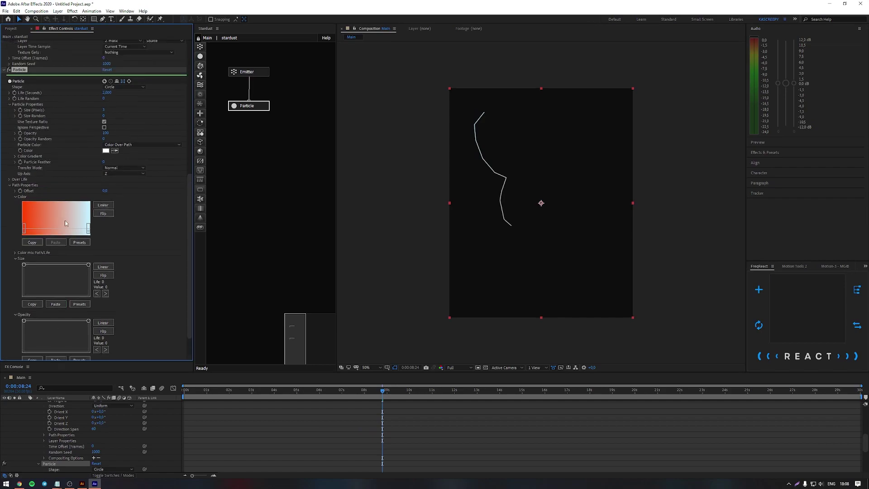
Step: Set the Particle's transfer mode to Add
{"action": "left_click", "coordinate": [290, 391]}
{"action": "left_click", "coordinate": [125, 183]}
{"action": "left_click", "coordinate": [126, 198]}
{"action": "left_click", "coordinate": [311, 390]}
Step: Make the Particle's size-over-life curve slope downward and copy that curve to its opacity over life
{"action": "scroll", "coordinate": [114, 210], "scroll_direction": "up", "scroll_amount": 2}
{"action": "scroll", "coordinate": [116, 228], "scroll_direction": "down", "scroll_amount": 2}
{"action": "scroll", "coordinate": [116, 229], "scroll_direction": "down", "scroll_amount": 4}
{"action": "left_click", "coordinate": [9, 155]}
{"action": "left_click", "coordinate": [9, 329]}
{"action": "scroll", "coordinate": [89, 286], "scroll_direction": "down", "scroll_amount": 3}
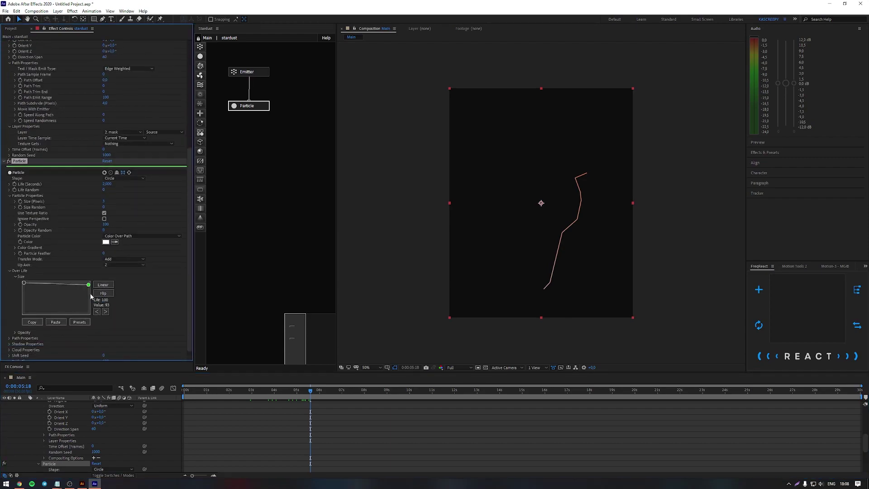
{"action": "scroll", "coordinate": [29, 311], "scroll_direction": "down", "scroll_amount": 1}
{"action": "left_click", "coordinate": [31, 318]}
{"action": "left_click", "coordinate": [14, 328]}
{"action": "scroll", "coordinate": [46, 339], "scroll_direction": "down", "scroll_amount": 1}
{"action": "left_click", "coordinate": [58, 350]}
{"action": "scroll", "coordinate": [36, 290], "scroll_direction": "down", "scroll_amount": 1}
{"action": "left_click", "coordinate": [10, 217]}
Step: Duplicate the Emitter and Particle nodes, place the copies beside the originals, and set Emitter 2's time offset to 300 frames
{"action": "left_click_drag", "start_coordinate": [240, 391], "coordinate": [335, 402]}
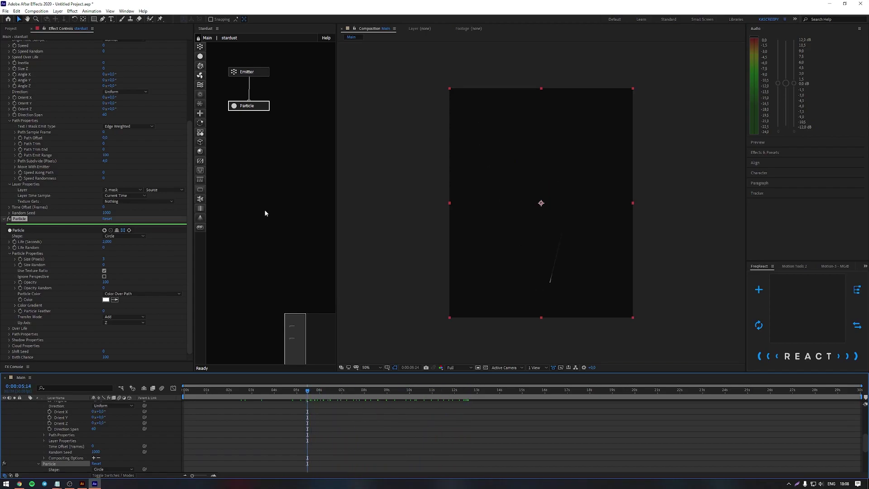
{"action": "left_click_drag", "start_coordinate": [261, 108], "coordinate": [261, 100]}
{"action": "left_click_drag", "start_coordinate": [221, 60], "coordinate": [262, 151]}
{"action": "key", "text": "ctrl+d"}
{"action": "left_click_drag", "start_coordinate": [248, 99], "coordinate": [297, 98]}
{"action": "left_click", "coordinate": [311, 73]}
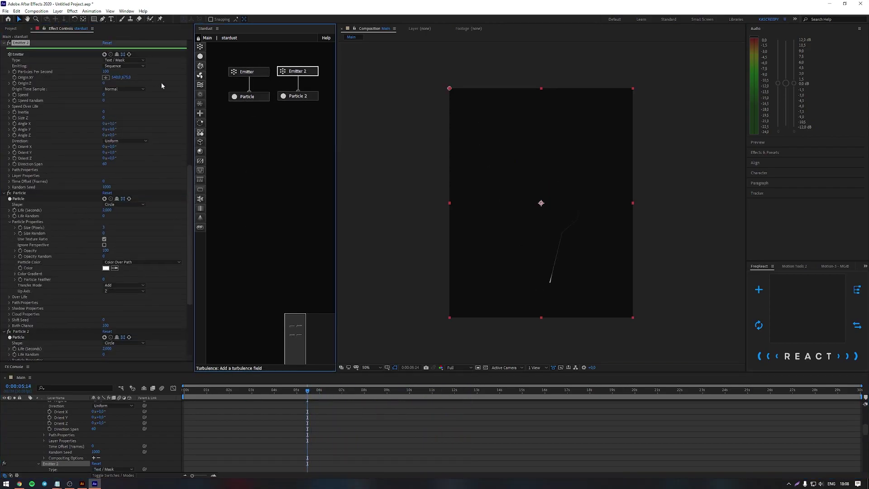
{"action": "left_click", "coordinate": [104, 181]}
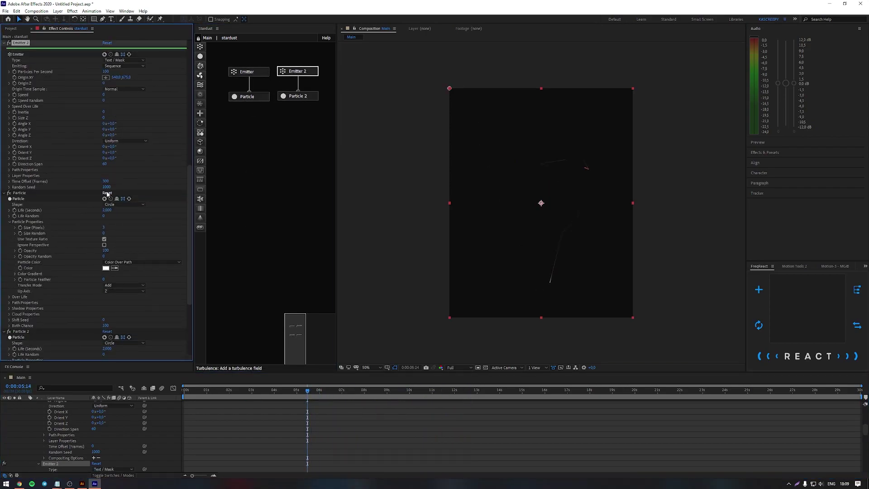
Step: Set Particle 2's life to 4 seconds and its size to 4 pixels
{"action": "left_click", "coordinate": [310, 96]}
{"action": "left_click", "coordinate": [107, 230]}
{"action": "type", "text": "4"}
{"action": "key", "text": "Return"}
{"action": "left_click", "coordinate": [103, 248]}
{"action": "type", "text": "4"}
{"action": "key", "text": "Return"}
Step: Reshape Particle 2's over-life curves with an opacity point at life 78, value 73 and a size point at life 3, value 61
{"action": "left_click", "coordinate": [9, 316]}
{"action": "scroll", "coordinate": [27, 316], "scroll_direction": "down", "scroll_amount": 3}
{"action": "left_click_drag", "start_coordinate": [27, 326], "coordinate": [74, 321]}
{"action": "left_click_drag", "start_coordinate": [26, 274], "coordinate": [26, 269]}
{"action": "left_click_drag", "start_coordinate": [216, 392], "coordinate": [349, 392]}
Step: Connect a Replica node below both particles and set it to 2 replicates with Angle Y at 180°
{"action": "left_click_drag", "start_coordinate": [200, 104], "coordinate": [258, 103]}
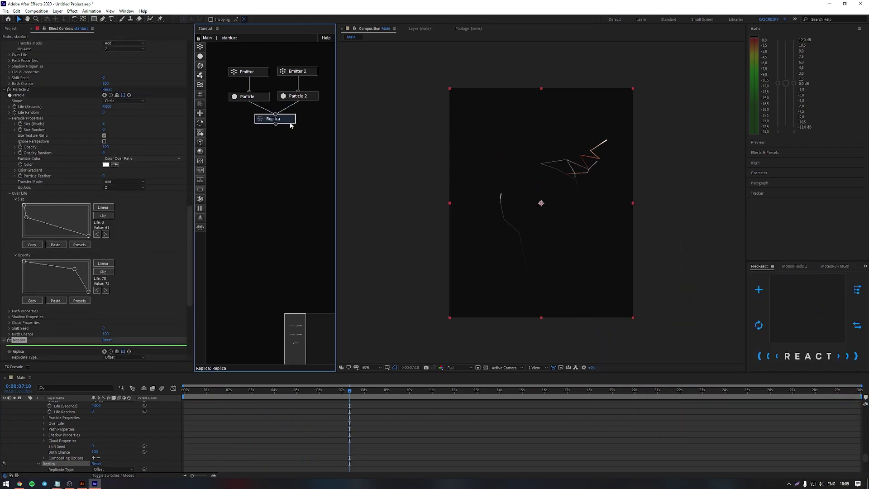
{"action": "scroll", "coordinate": [130, 229], "scroll_direction": "down", "scroll_amount": 5}
{"action": "left_click", "coordinate": [113, 278]}
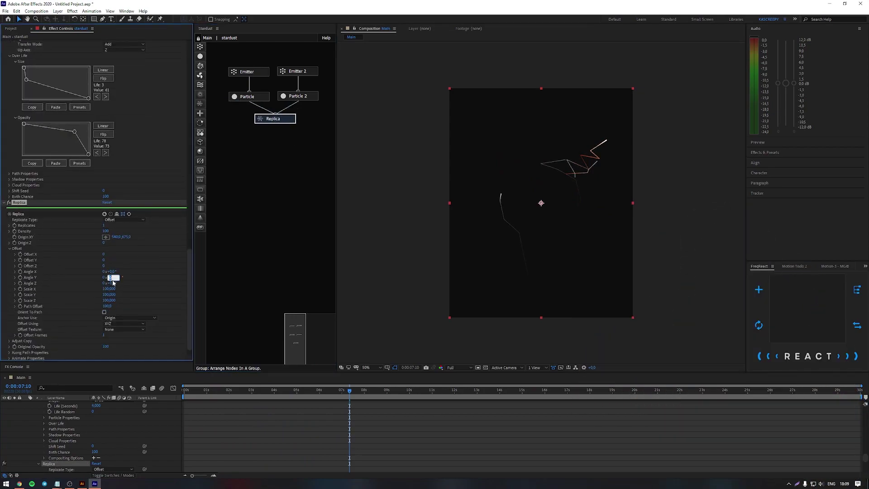
{"action": "key", "text": "Return"}
{"action": "left_click_drag", "start_coordinate": [104, 226], "coordinate": [110, 226]}
{"action": "left_click_drag", "start_coordinate": [218, 392], "coordinate": [295, 395]}
Step: Connect a second Replica node below the first and set it to 3 replicates with Offset Z at 80
{"action": "left_click_drag", "start_coordinate": [200, 104], "coordinate": [289, 140]}
{"action": "left_click_drag", "start_coordinate": [276, 132], "coordinate": [276, 123]}
{"action": "scroll", "coordinate": [118, 266], "scroll_direction": "down", "scroll_amount": 7}
{"action": "left_click", "coordinate": [105, 241]}
{"action": "type", "text": "3"}
{"action": "left_click", "coordinate": [158, 274]}
{"action": "left_click", "coordinate": [103, 282]}
{"action": "type", "text": "80"}
{"action": "key", "text": "Return"}
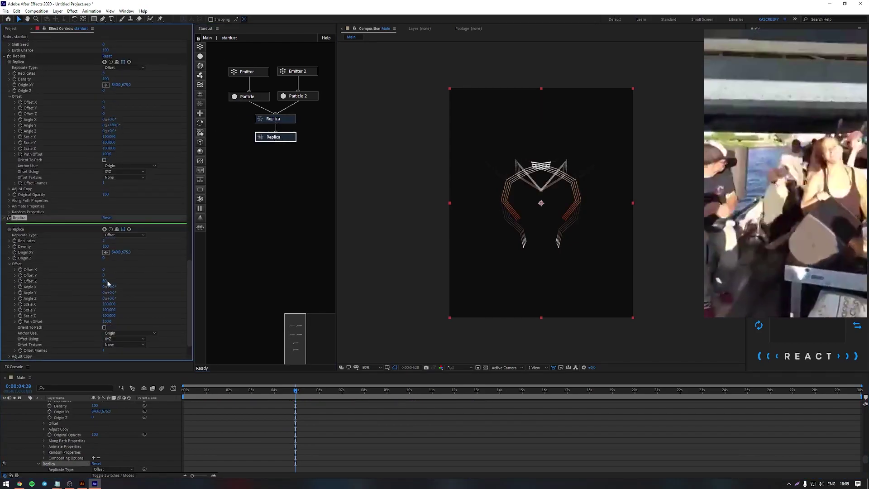
Step: Make the second Replica's along-path size fall to 0 and add an opacity curve point at life 82, value 72
{"action": "scroll", "coordinate": [119, 288], "scroll_direction": "down", "scroll_amount": 2}
{"action": "left_click", "coordinate": [9, 340]}
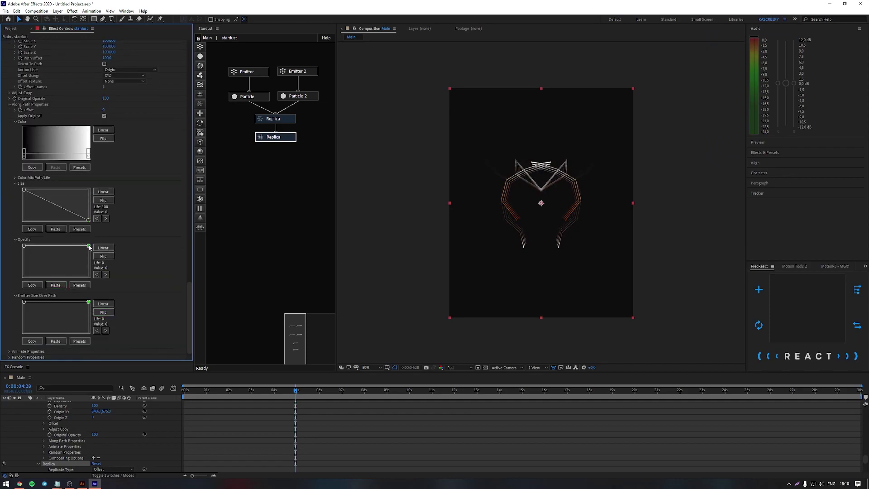
{"action": "left_click_drag", "start_coordinate": [200, 396], "coordinate": [222, 396]}
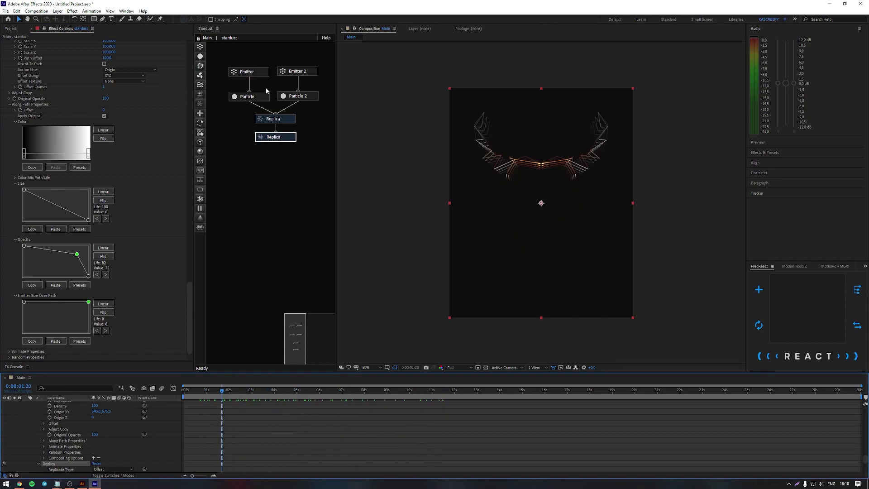
Step: Widen the Stardust panel and duplicate Emitter 2 and Particle 2, placing the copies beside them
{"action": "left_click", "coordinate": [248, 97]}
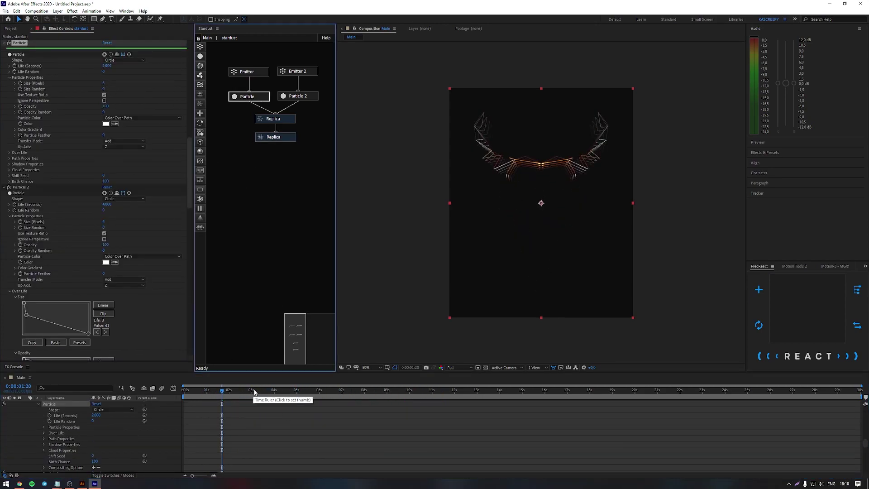
{"action": "mouse_move", "coordinate": [346, 67]}
{"action": "left_mouse_down"}
{"action": "mouse_move", "coordinate": [314, 105]}
{"action": "mouse_move", "coordinate": [361, 71]}
{"action": "left_mouse_up"}
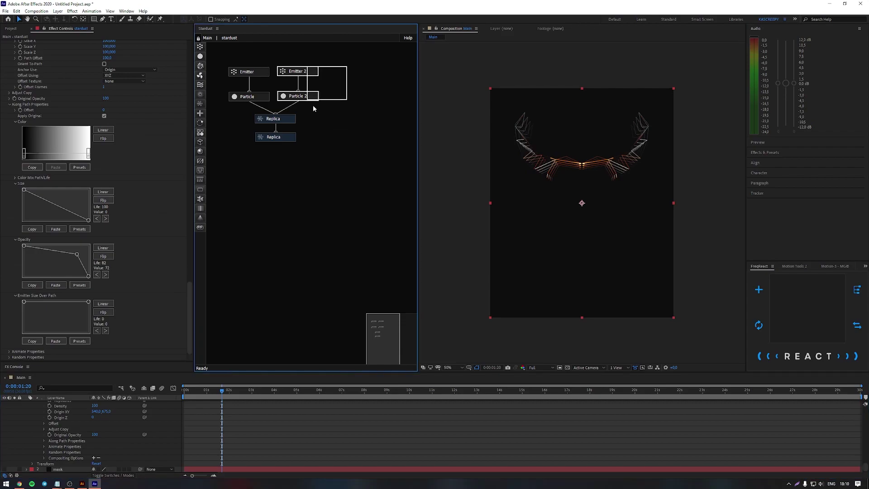
{"action": "key", "text": "ctrl+d"}
Step: Set Emitter 3 to 1500 particles per second, Speed 10 and Speed Random 30, and adjust its Path Subdivide
{"action": "left_click", "coordinate": [361, 71]}
{"action": "left_click", "coordinate": [108, 72]}
{"action": "type", "text": "1500"}
{"action": "key", "text": "Return"}
{"action": "left_click", "coordinate": [108, 94]}
{"action": "type", "text": "10"}
{"action": "key", "text": "Tab"}
{"action": "type", "text": "30"}
{"action": "key", "text": "Return"}
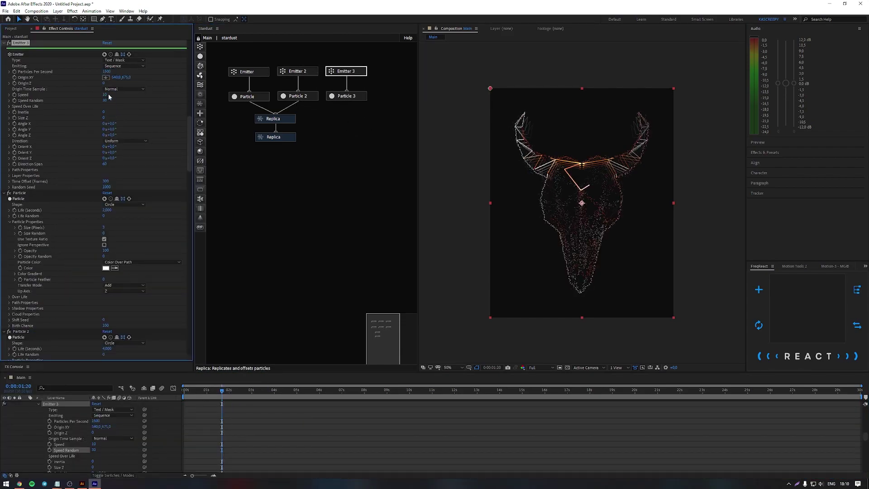
{"action": "left_click", "coordinate": [9, 171]}
{"action": "left_click", "coordinate": [104, 209]}
Step: Reshape Particle 3's size-over-life curve to dip early, copy it to opacity, and set the particle size to 5 pixels
{"action": "left_click", "coordinate": [358, 96]}
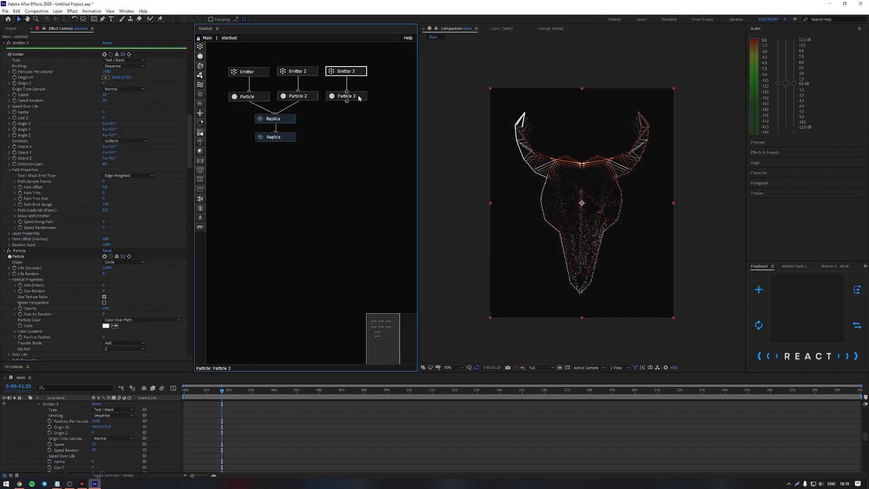
{"action": "scroll", "coordinate": [45, 221], "scroll_direction": "down", "scroll_amount": 5}
{"action": "left_click_drag", "start_coordinate": [27, 254], "coordinate": [37, 262]}
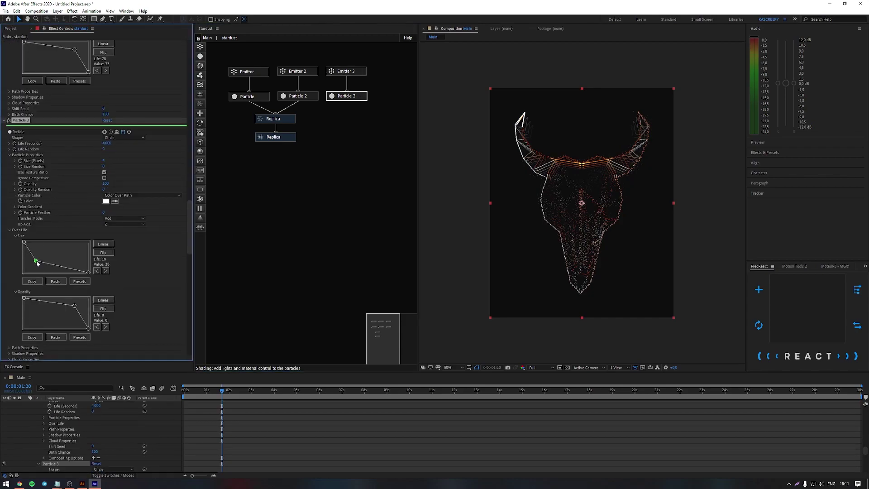
{"action": "left_click", "coordinate": [104, 161]}
{"action": "type", "text": "5"}
{"action": "key", "text": "Return"}
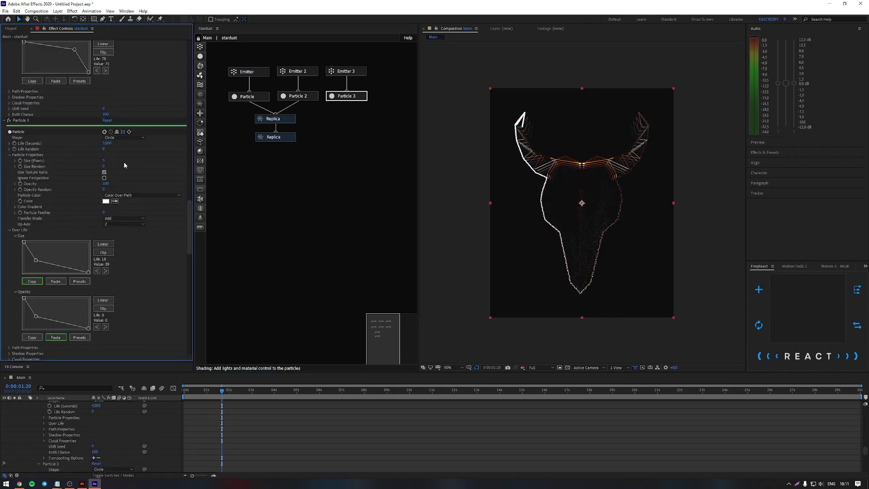
Step: Set the transfer mode of Particle 3 and Particle 2 to Normal
{"action": "scroll", "coordinate": [123, 161], "scroll_direction": "down", "scroll_amount": 1}
{"action": "left_click", "coordinate": [122, 188]}
{"action": "left_click", "coordinate": [121, 196]}
{"action": "left_click", "coordinate": [297, 96]}
{"action": "left_click", "coordinate": [127, 141]}
{"action": "left_click", "coordinate": [120, 148]}
{"action": "left_click", "coordinate": [360, 96]}
{"action": "scroll", "coordinate": [138, 236], "scroll_direction": "down", "scroll_amount": 3}
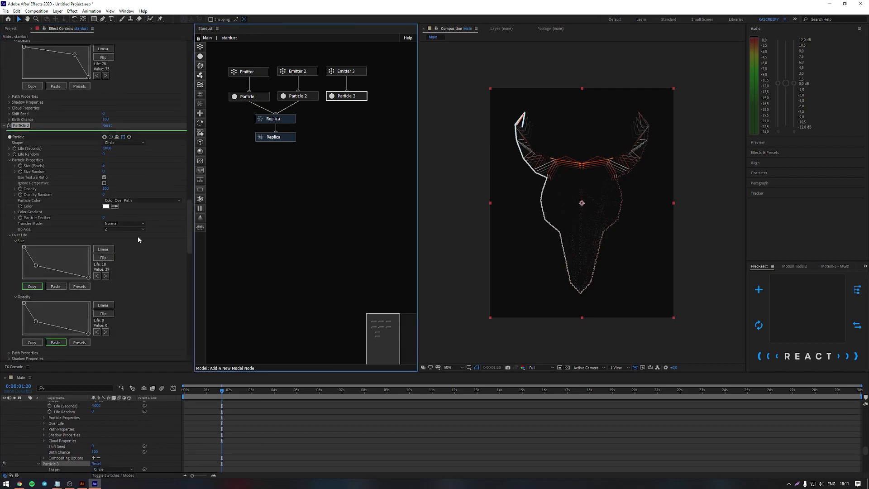
{"action": "left_click_drag", "start_coordinate": [104, 340], "coordinate": [108, 342]}
Step: Connect a Turbulence node below Particle 3 and increase its position offset
{"action": "left_click", "coordinate": [200, 84]}
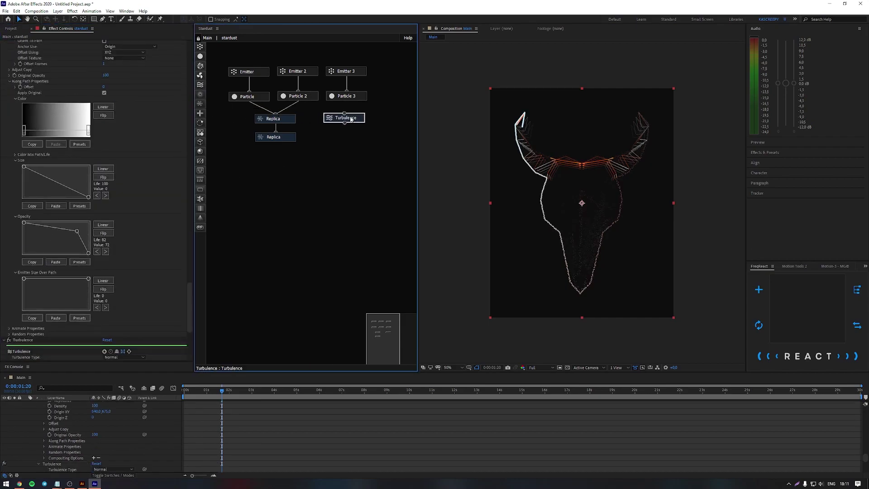
{"action": "scroll", "coordinate": [128, 242], "scroll_direction": "down", "scroll_amount": 1}
{"action": "scroll", "coordinate": [128, 240], "scroll_direction": "down", "scroll_amount": 8}
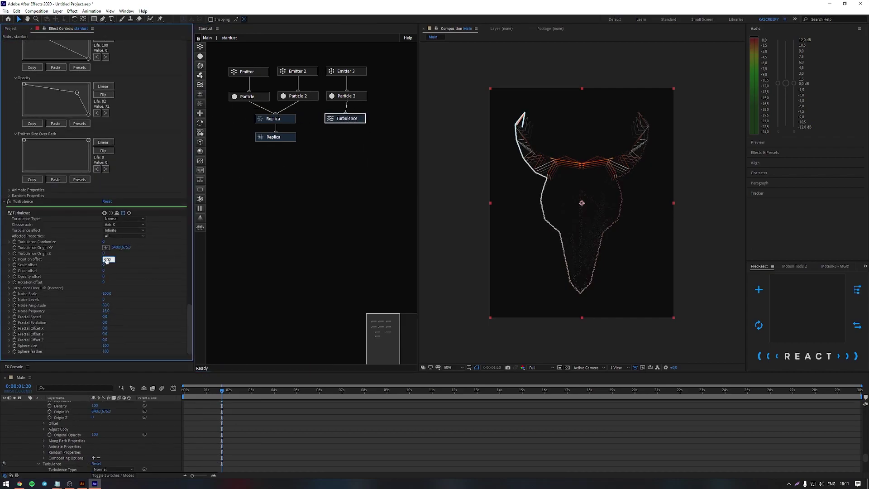
{"action": "type", "text": "120"}
{"action": "key", "text": "Return"}
Step: Set the Turbulence node's fractal speed and reshape its turbulence-over-life curve
{"action": "left_click", "coordinate": [106, 316]}
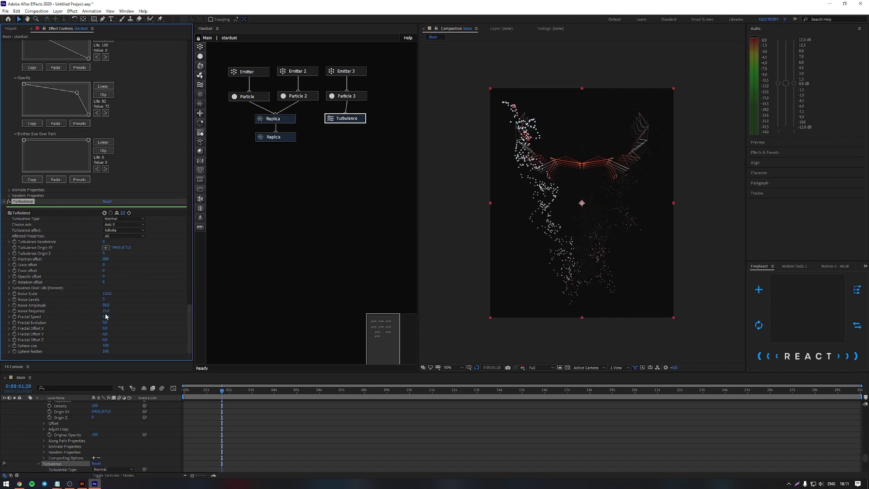
{"action": "left_click", "coordinate": [9, 288]}
{"action": "left_click_drag", "start_coordinate": [34, 317], "coordinate": [51, 325]}
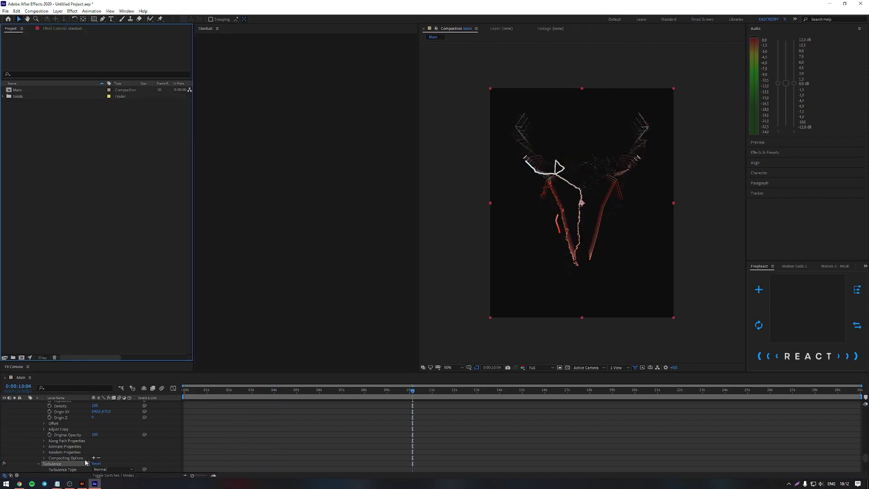
Step: Switch to splitter.ai in the browser and try selecting the track Telekinesis - In My Mind for upload
{"action": "left_click", "coordinate": [20, 484]}
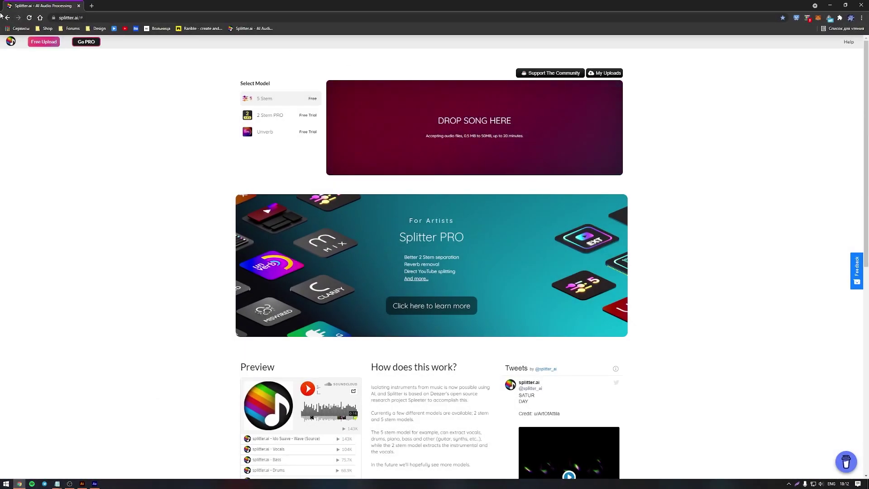
{"action": "left_click", "coordinate": [515, 129]}
{"action": "left_click", "coordinate": [82, 51]}
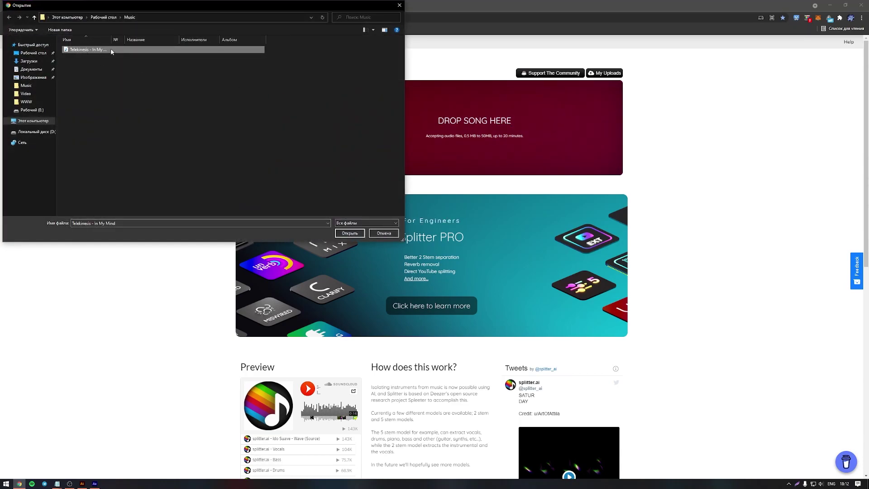
{"action": "left_click", "coordinate": [383, 233]}
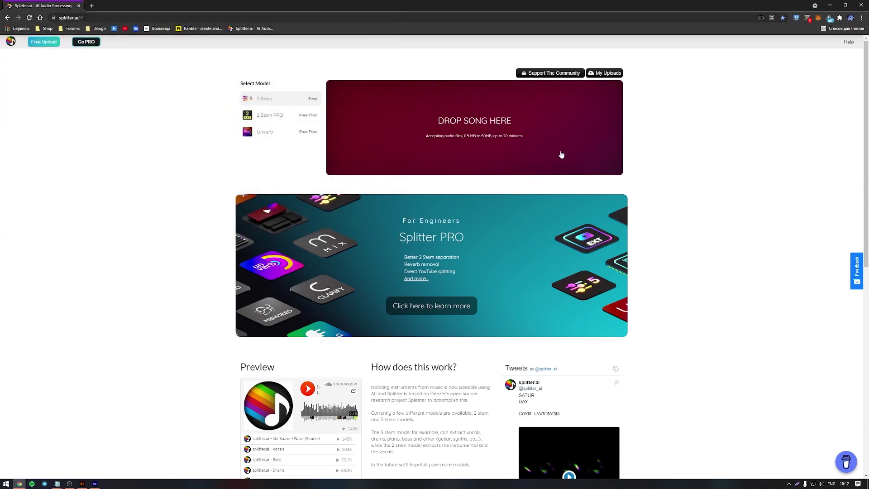
Step: Download the drums stem of Telekinesis - In My Mind from the upload history and save it as drums
{"action": "left_click", "coordinate": [602, 74]}
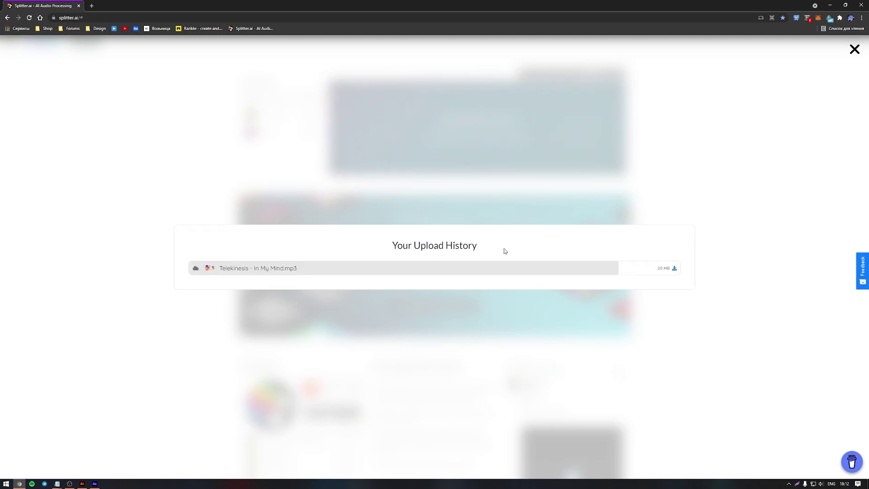
{"action": "left_click", "coordinate": [677, 269]}
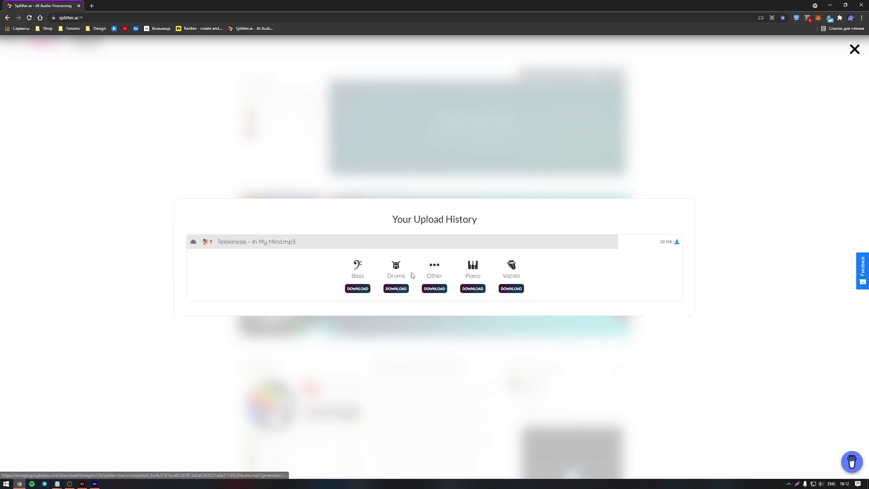
{"action": "left_click", "coordinate": [396, 288]}
{"action": "double_click", "coordinate": [86, 59]}
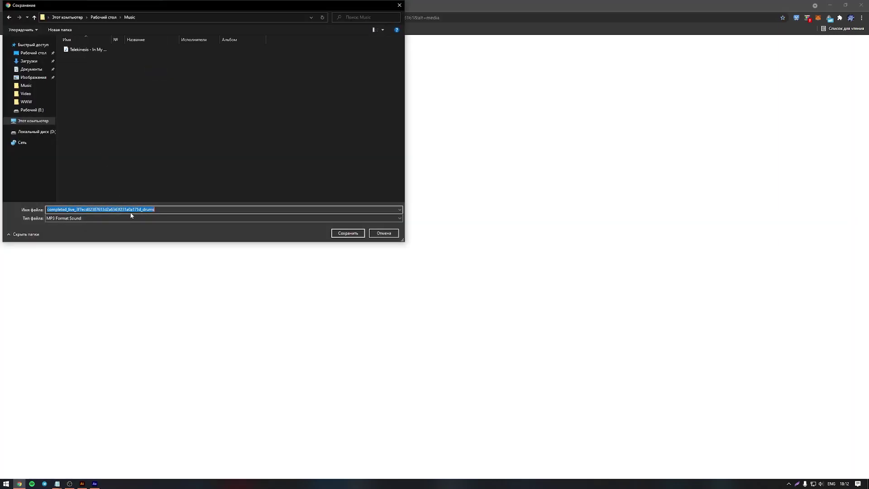
{"action": "type", "text": "drums"}
{"action": "key", "text": "Return"}
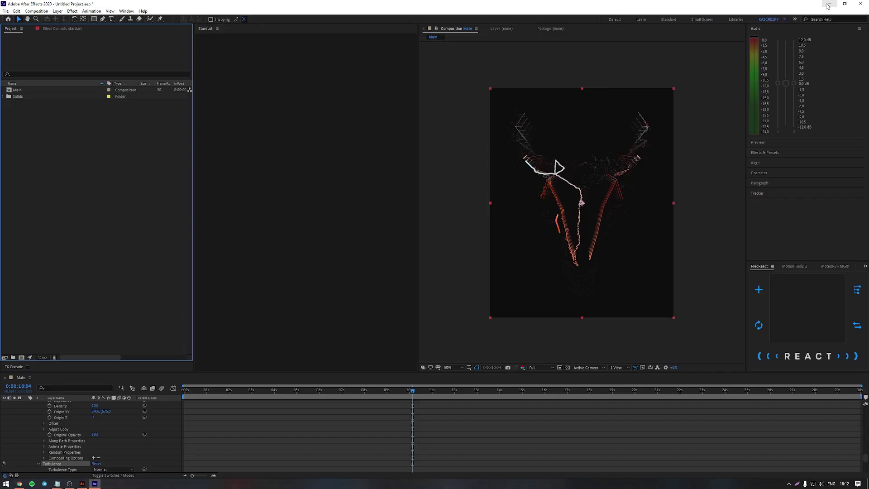
Step: Switch to After Effects, import drums.mp3 and Telekinesis - In My Mind.mp3, and place both beneath the bg layer in the Main composition
{"action": "double_click", "coordinate": [84, 177]}
{"action": "double_click", "coordinate": [80, 72]}
{"action": "key", "text": "ctrl+a"}
{"action": "left_click", "coordinate": [349, 294]}
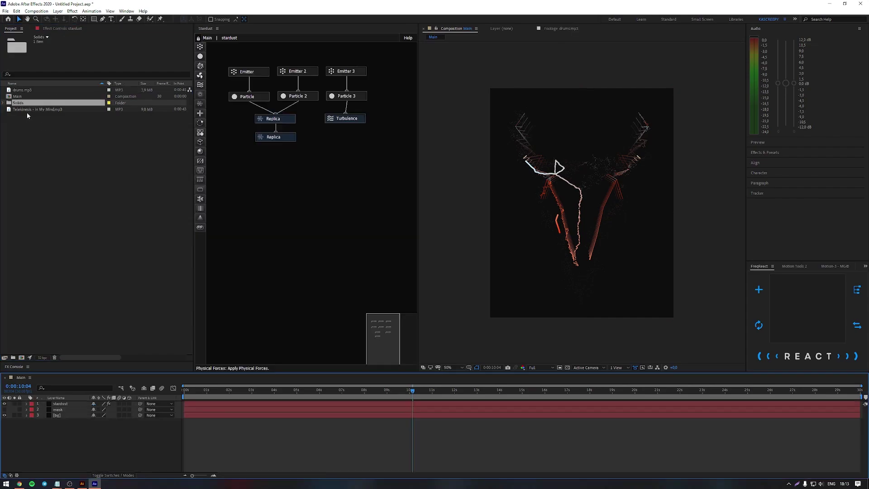
{"action": "left_click_drag", "start_coordinate": [39, 116], "coordinate": [78, 447]}
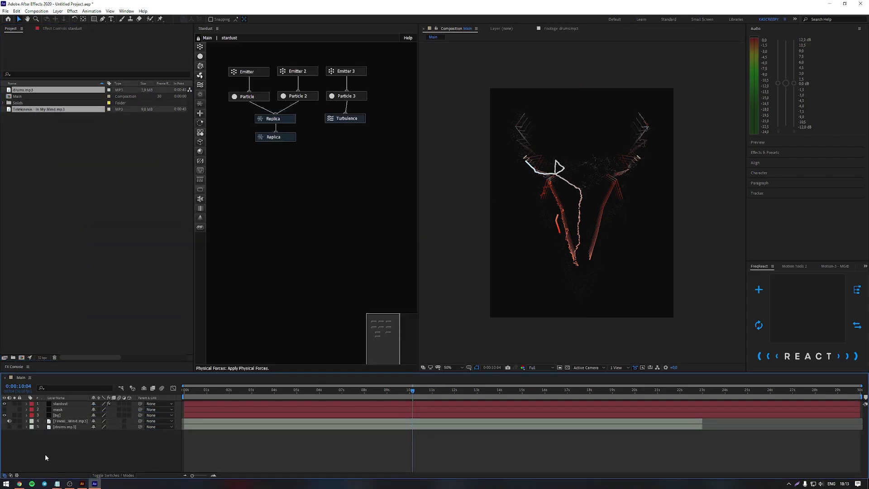
Step: Shorten the work area to the end of the audio layers and trim the composition to it
{"action": "left_click_drag", "start_coordinate": [853, 397], "coordinate": [702, 397]}
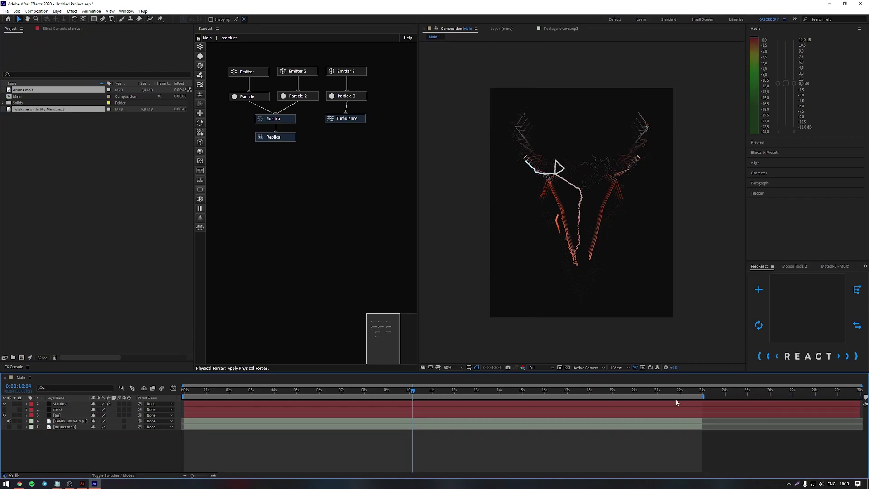
{"action": "right_click", "coordinate": [680, 398]}
{"action": "left_click", "coordinate": [700, 416]}
Step: Set Particles Per Second to 0 on Emitter and Emitter 2, and collapse the stardust layer
{"action": "left_click", "coordinate": [255, 72]}
{"action": "left_click", "coordinate": [108, 71]}
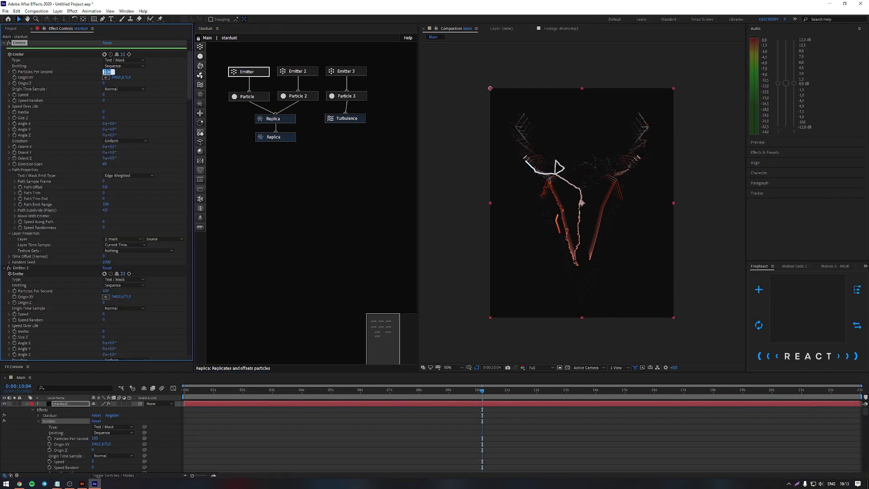
{"action": "left_click", "coordinate": [298, 71]}
{"action": "left_click", "coordinate": [248, 71]}
{"action": "left_click", "coordinate": [25, 404]}
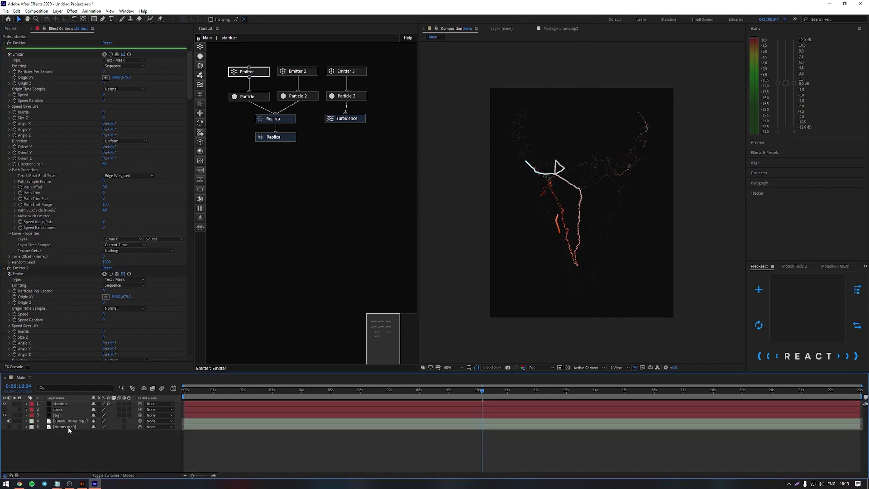
Step: Create a FreqReact profile named Drums_ONE from the drums.mp3 layer with the Bass preset, and shrink its sampling box onto the upper-frequency peak
{"action": "left_click", "coordinate": [68, 427]}
{"action": "left_click", "coordinate": [767, 306]}
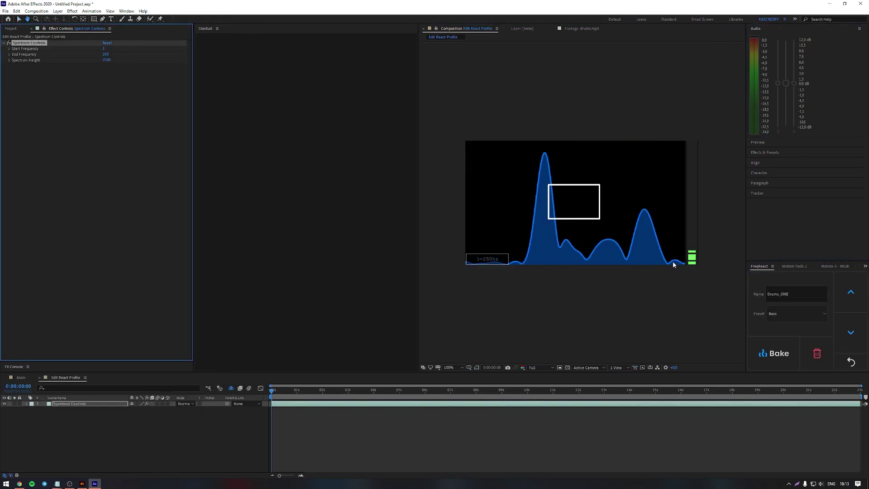
{"action": "left_click", "coordinate": [583, 200]}
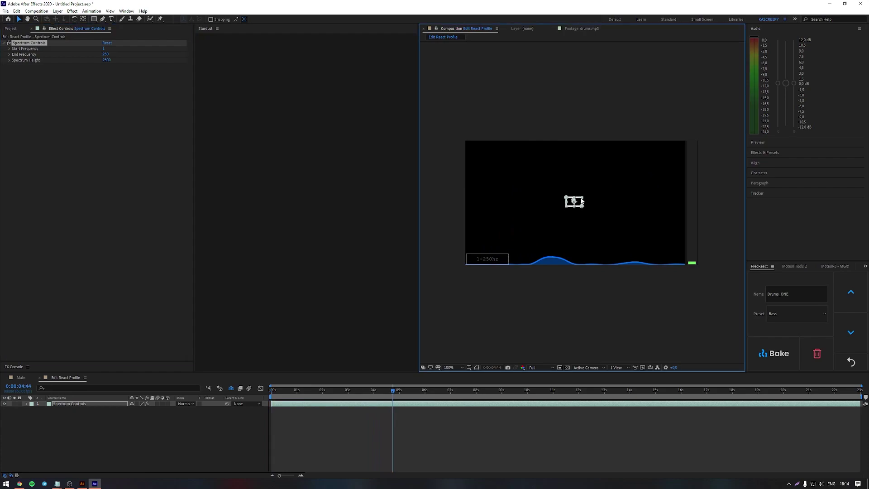
{"action": "left_click_drag", "start_coordinate": [621, 174], "coordinate": [628, 168]}
Step: Preview the drum spectrum at several points in time, fine-tune the sampling box, and bake the Drums_ONE profile
{"action": "key", "text": "space"}
{"action": "left_click_drag", "start_coordinate": [393, 390], "coordinate": [271, 390]}
{"action": "key", "text": "space"}
{"action": "left_click_drag", "start_coordinate": [685, 390], "coordinate": [711, 396]}
{"action": "key", "text": "space"}
{"action": "key", "text": "space"}
{"action": "left_click", "coordinate": [626, 170]}
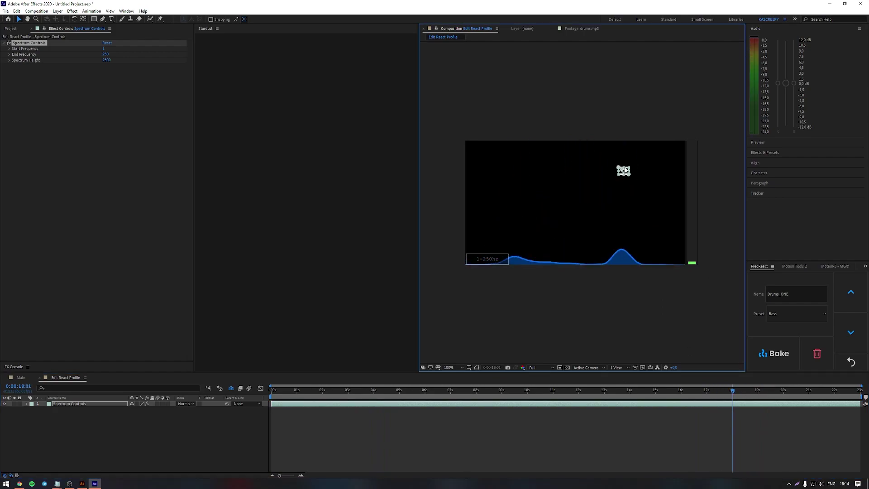
{"action": "key", "text": "space"}
{"action": "left_click_drag", "start_coordinate": [636, 392], "coordinate": [607, 395]}
{"action": "key", "text": "space"}
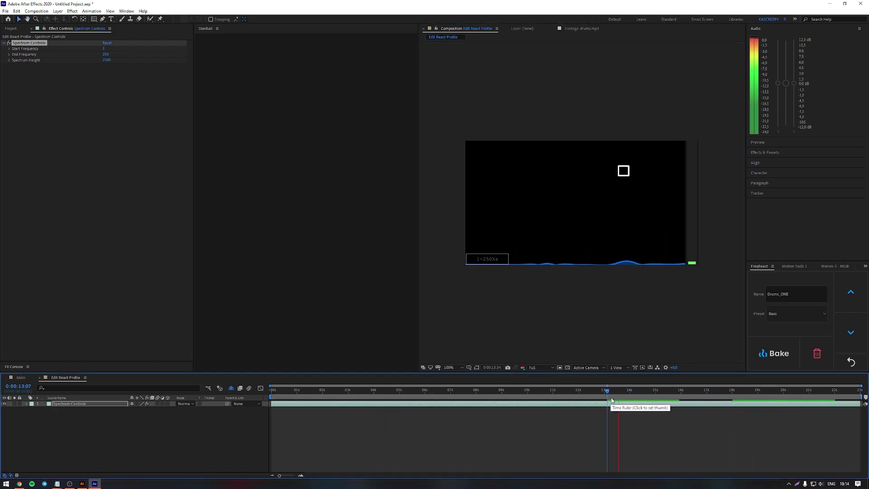
{"action": "left_click", "coordinate": [775, 355]}
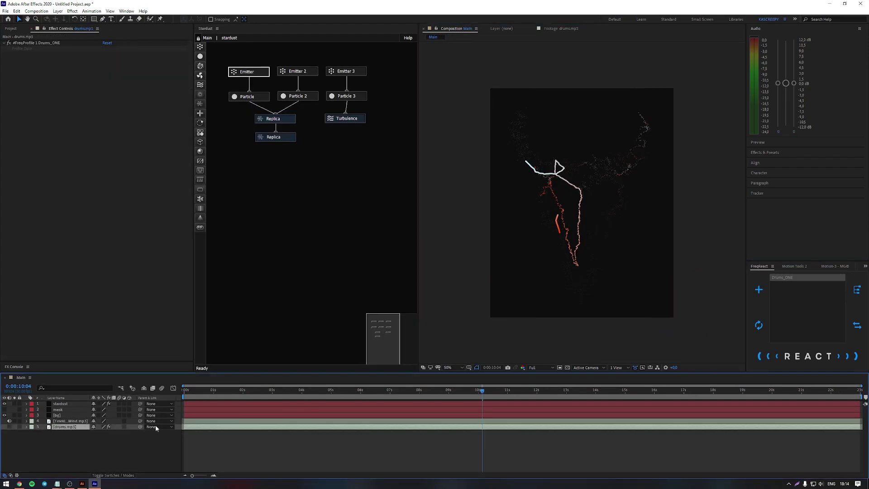
Step: Add a second drums profile named Drums_TWO with spectrum height 2000 and a small central sampling box, then preview and bake it
{"action": "left_click", "coordinate": [759, 289]}
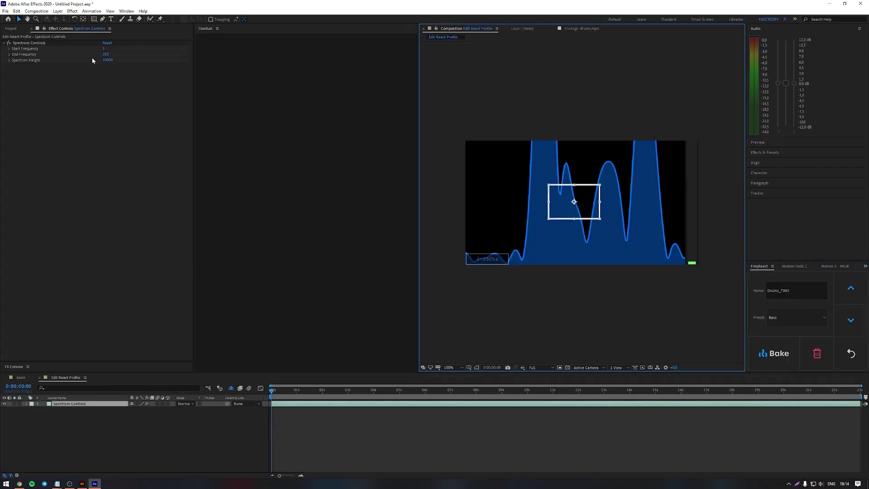
{"action": "left_click", "coordinate": [107, 60]}
{"action": "type", "text": "2000"}
{"action": "key", "text": "Return"}
{"action": "left_click_drag", "start_coordinate": [600, 185], "coordinate": [579, 199]}
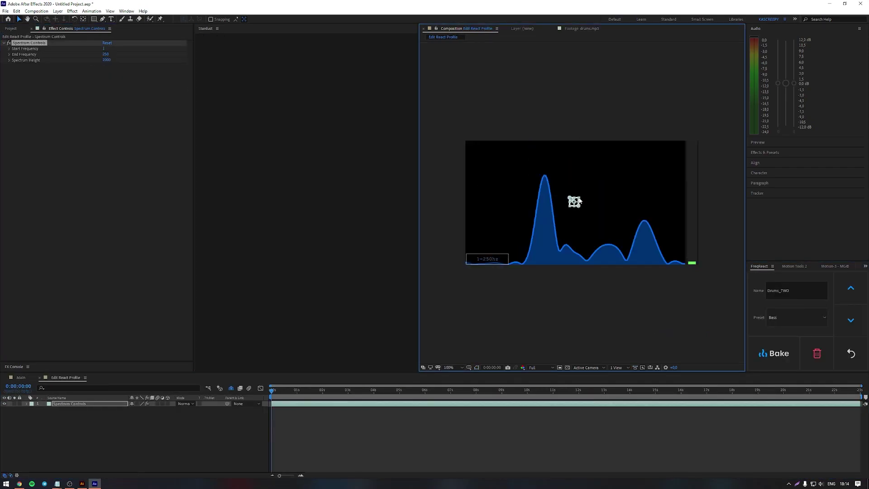
{"action": "key", "text": "space"}
{"action": "key", "text": "space"}
{"action": "left_click", "coordinate": [576, 204]}
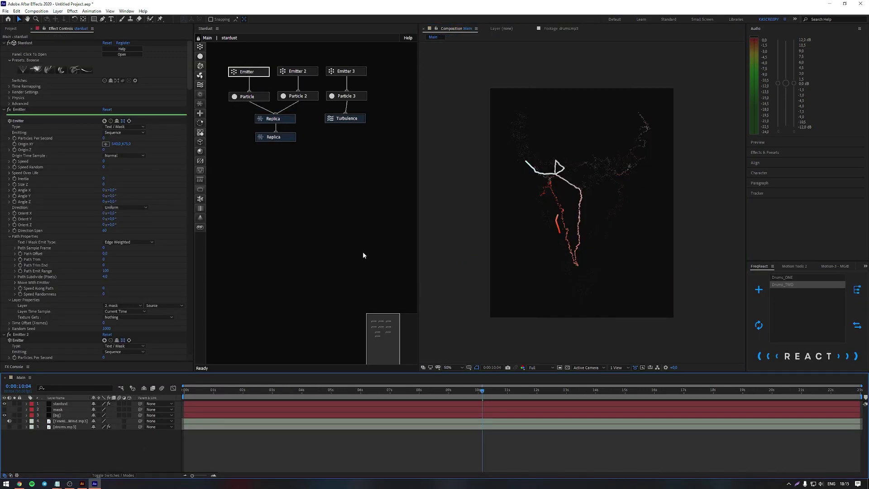
Step: Link the first Emitter's Particles Per Second to a Drums_ONE pulse with X Intensity 1800 and decay 30
{"action": "double_click", "coordinate": [264, 73]}
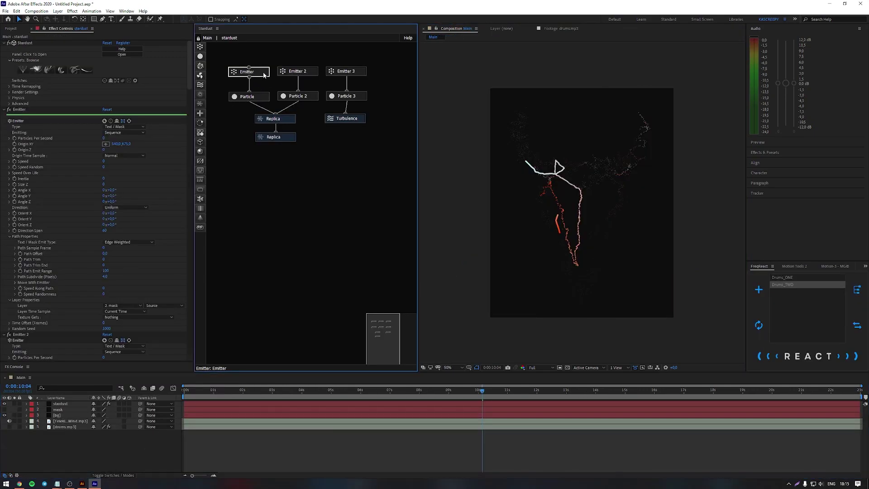
{"action": "left_click", "coordinate": [784, 278]}
{"action": "left_click_drag", "start_coordinate": [176, 83], "coordinate": [180, 337]}
{"action": "scroll", "coordinate": [136, 344], "scroll_direction": "down", "scroll_amount": 5}
{"action": "type", "text": "1800"}
{"action": "key", "text": "Return"}
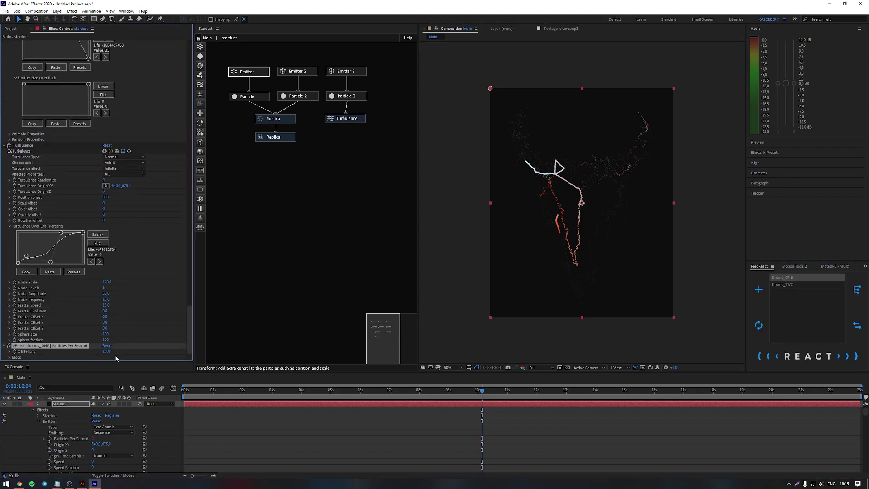
{"action": "left_click", "coordinate": [9, 357]}
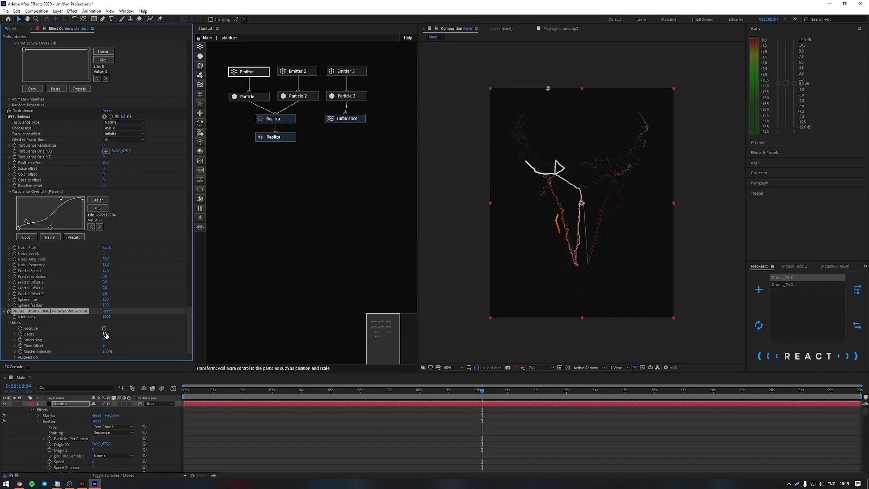
Step: Preview the drum reaction from the start and connect Particle 3 to the first Replica node
{"action": "left_click_drag", "start_coordinate": [286, 393], "coordinate": [174, 396]}
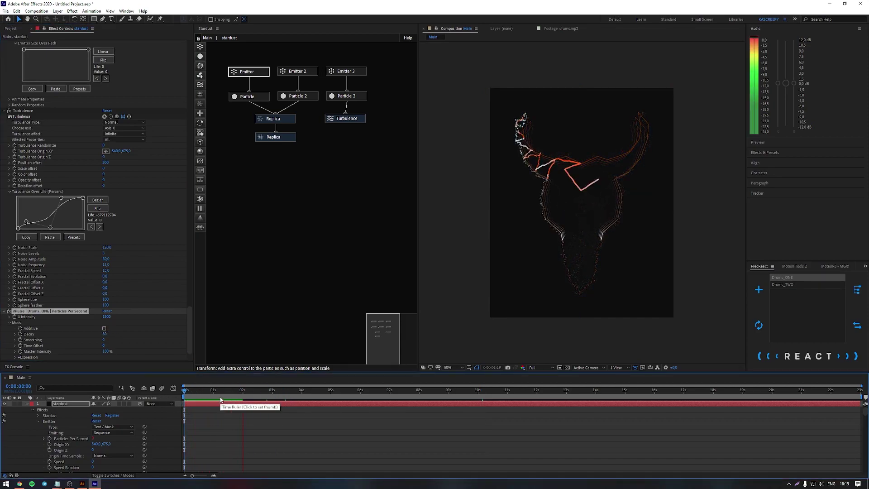
{"action": "key", "text": "space"}
{"action": "key", "text": "space"}
{"action": "left_click_drag", "start_coordinate": [346, 102], "coordinate": [276, 114]}
{"action": "left_click_drag", "start_coordinate": [200, 399], "coordinate": [272, 399]}
{"action": "left_click_drag", "start_coordinate": [347, 101], "coordinate": [288, 117]}
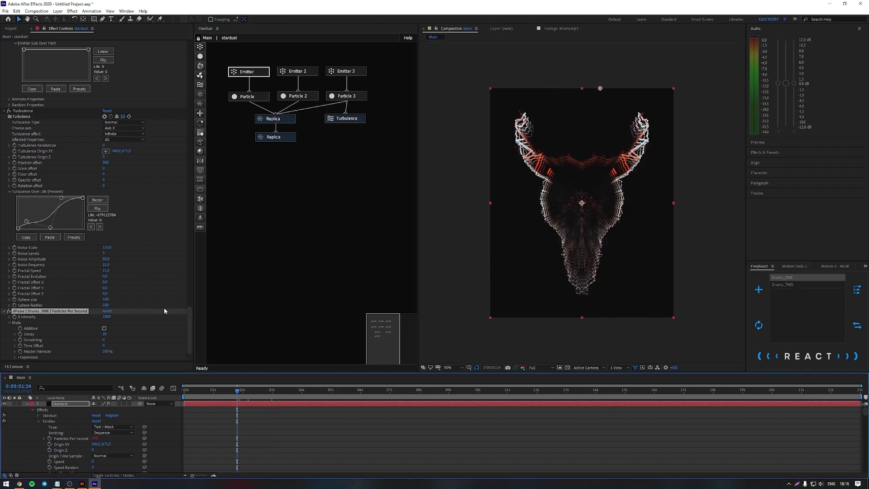
Step: Add a Drums_TWO pulse to the first Emitter's Particles Per Second with X Intensity 800 and decay 50
{"action": "left_click", "coordinate": [69, 439]}
{"action": "left_click", "coordinate": [795, 306]}
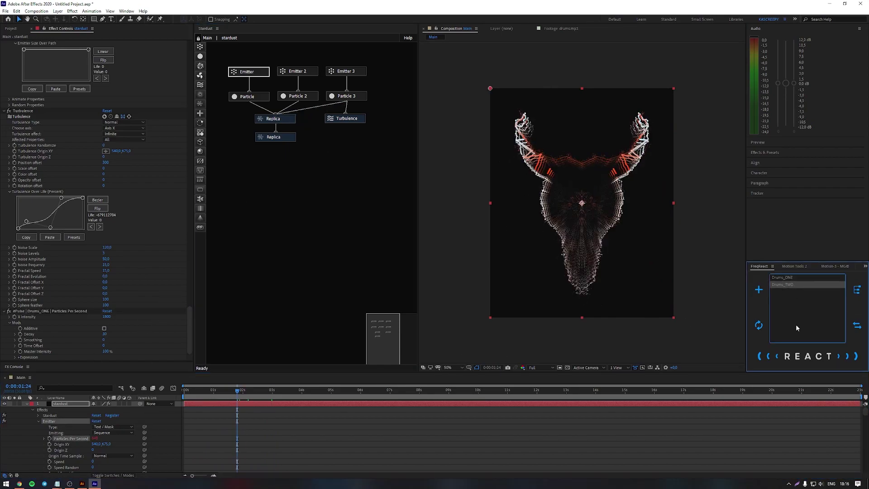
{"action": "left_click", "coordinate": [800, 356]}
{"action": "left_click", "coordinate": [779, 315]}
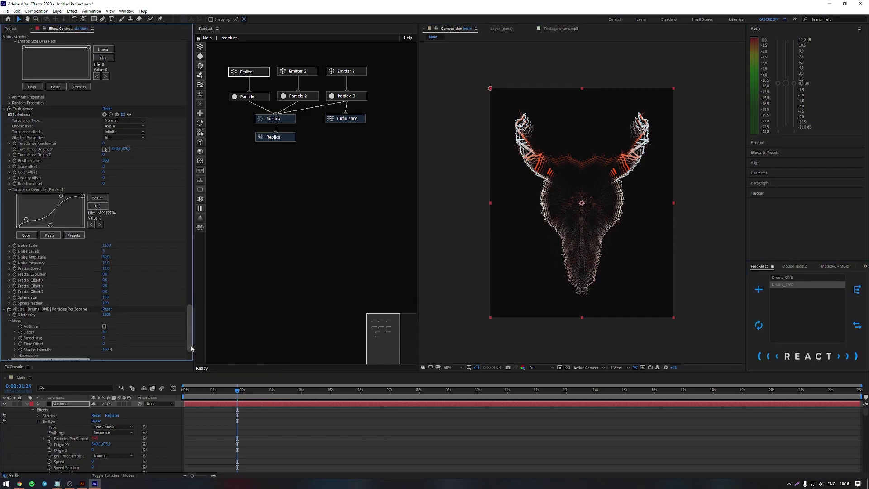
{"action": "left_click", "coordinate": [9, 357]}
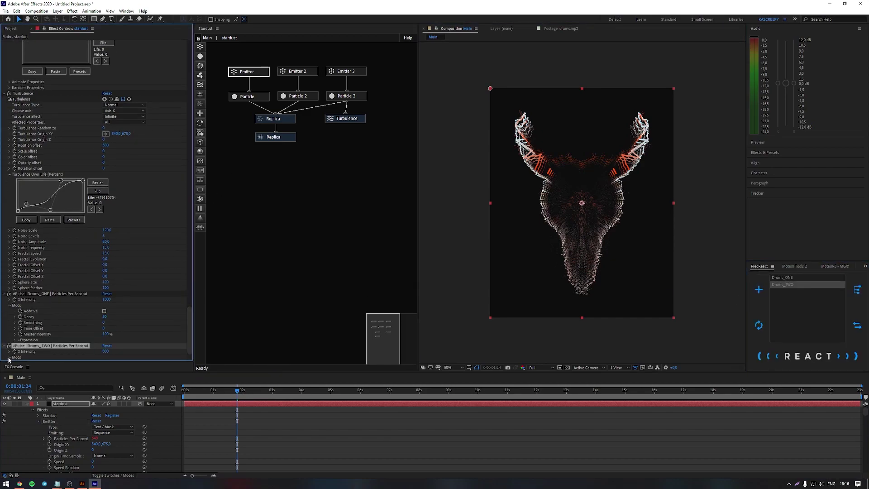
{"action": "scroll", "coordinate": [103, 334], "scroll_direction": "down", "scroll_amount": 2}
{"action": "key", "text": "Return"}
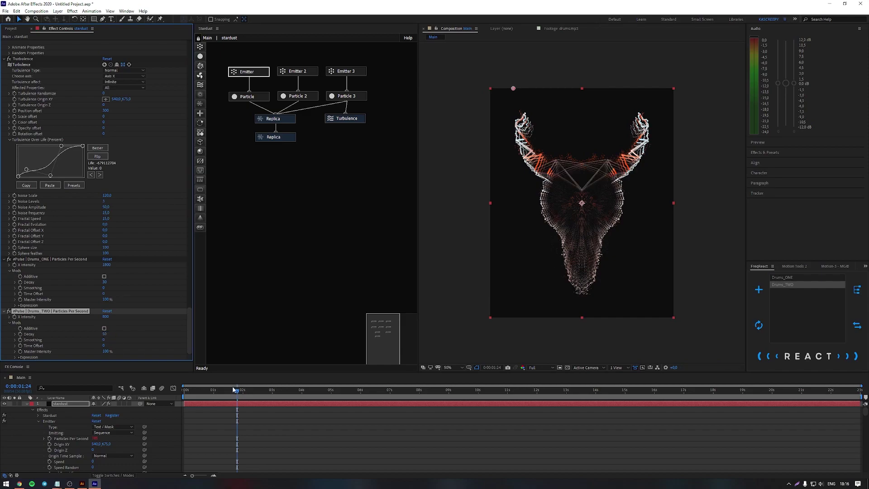
Step: Lower the composition preview resolution to Half and play the animation from the first frame
{"action": "left_click", "coordinate": [498, 383]}
{"action": "key", "text": "Home"}
{"action": "left_click", "coordinate": [541, 368]}
{"action": "left_click", "coordinate": [544, 391]}
{"action": "key", "text": "space"}
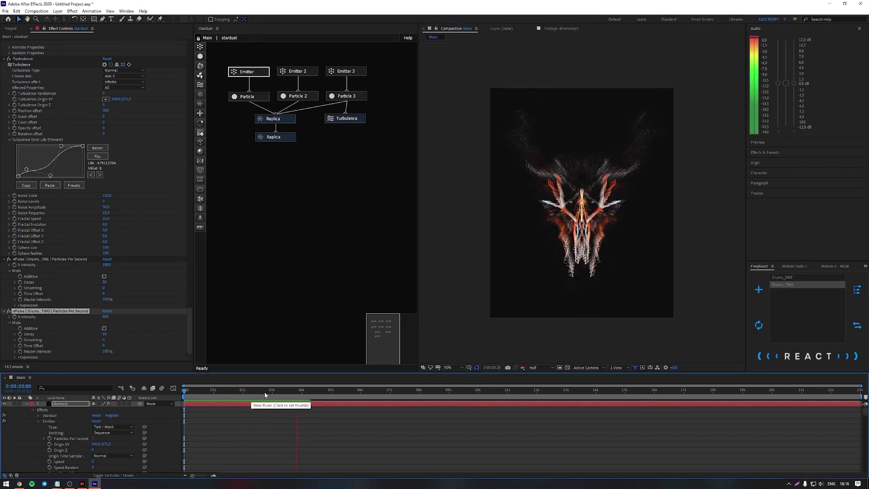
Step: Link the first Particle node's Size (Pixels) to a Drums_ONE pulse
{"action": "left_click", "coordinate": [306, 73]}
{"action": "double_click", "coordinate": [43, 66]}
{"action": "left_click", "coordinate": [248, 71]}
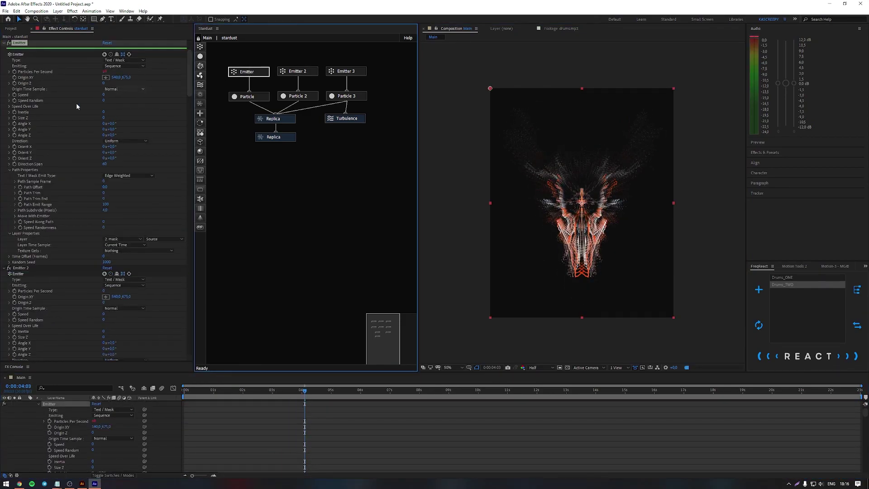
{"action": "left_click", "coordinate": [252, 97]}
{"action": "scroll", "coordinate": [39, 287], "scroll_direction": "down", "scroll_amount": 3}
{"action": "left_click", "coordinate": [37, 286]}
{"action": "scroll", "coordinate": [82, 466], "scroll_direction": "down", "scroll_amount": 1}
{"action": "left_click", "coordinate": [32, 283]}
{"action": "left_click", "coordinate": [788, 277]}
{"action": "left_click", "coordinate": [808, 356]}
{"action": "left_click", "coordinate": [774, 291]}
Step: Set the size pulse's X Intensity to 6 and decay to 15, and preview the result with the resolution at Third
{"action": "left_click_drag", "start_coordinate": [189, 136], "coordinate": [189, 341]}
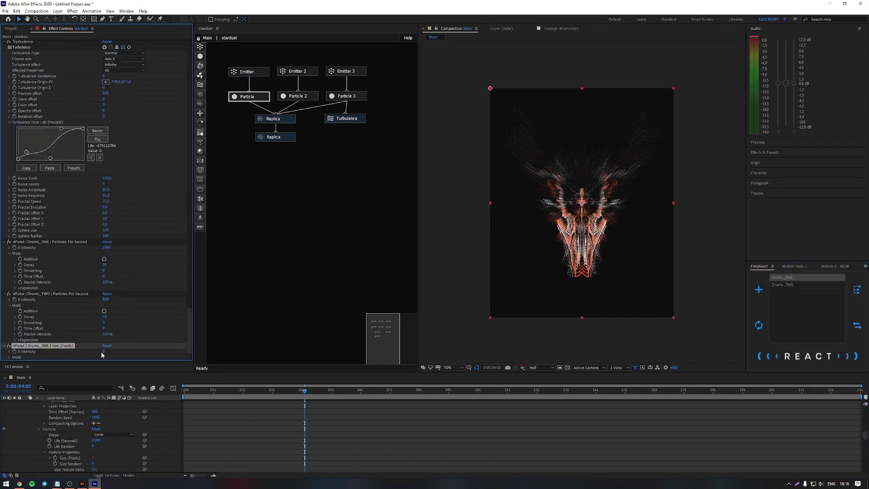
{"action": "left_click", "coordinate": [9, 357]}
{"action": "scroll", "coordinate": [54, 317], "scroll_direction": "down", "scroll_amount": 2}
{"action": "left_click", "coordinate": [108, 334]}
{"action": "left_click_drag", "start_coordinate": [282, 391], "coordinate": [232, 395]}
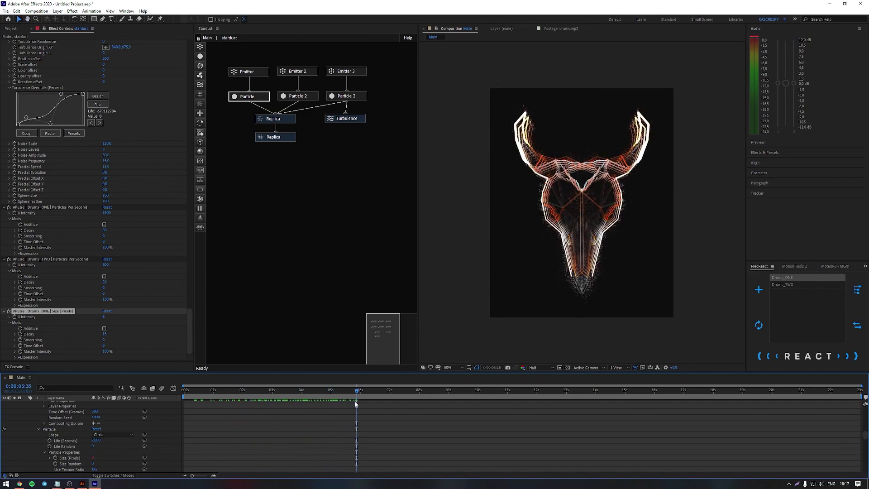
{"action": "key", "text": "space"}
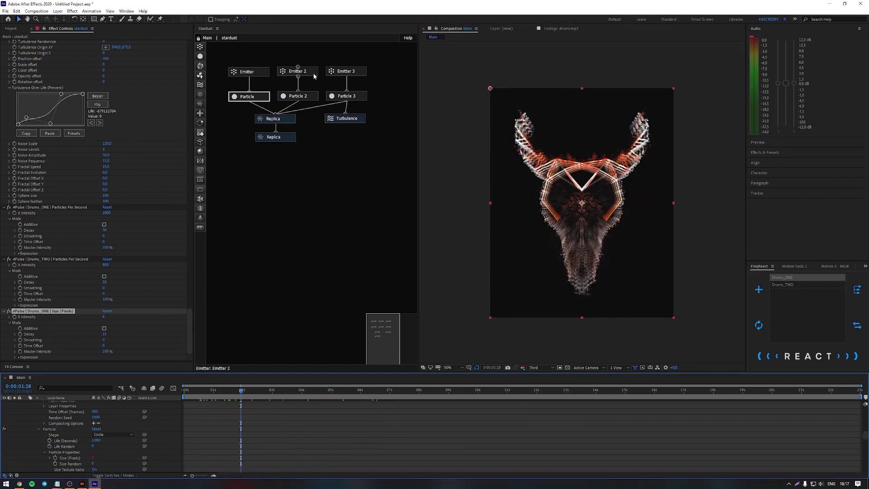
Step: Link Emitter 2's Particles Per Second to a Drums_ONE pulse with X Intensity 2500 and decay 30, and preview it from near the start
{"action": "left_click", "coordinate": [313, 74]}
{"action": "left_click", "coordinate": [808, 356]}
{"action": "left_click", "coordinate": [773, 288]}
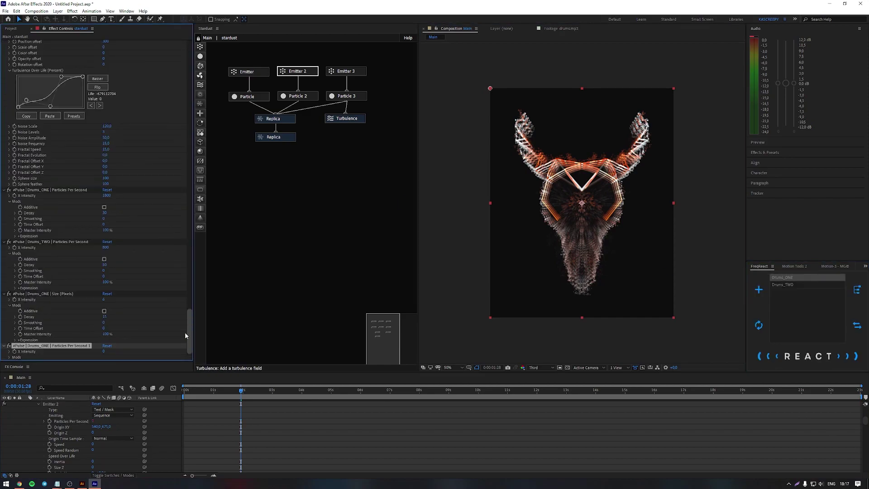
{"action": "scroll", "coordinate": [103, 337], "scroll_direction": "down", "scroll_amount": 2}
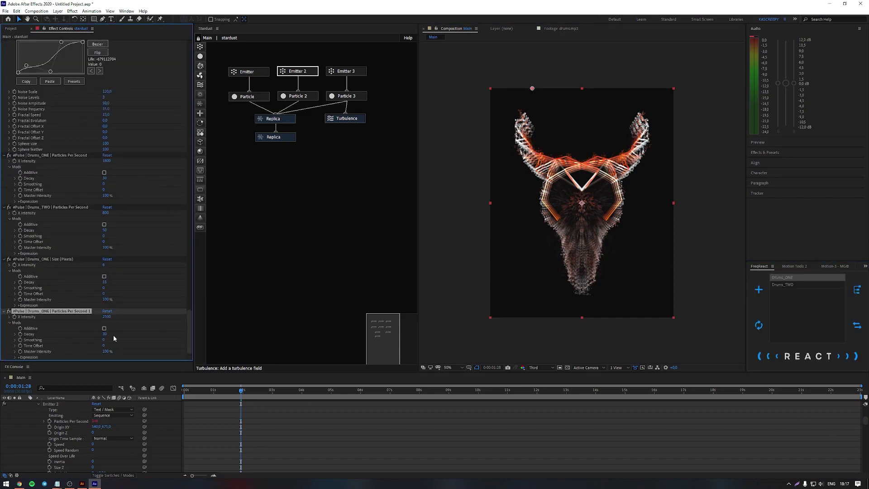
{"action": "left_click_drag", "start_coordinate": [241, 390], "coordinate": [151, 388]}
{"action": "key", "text": "space"}
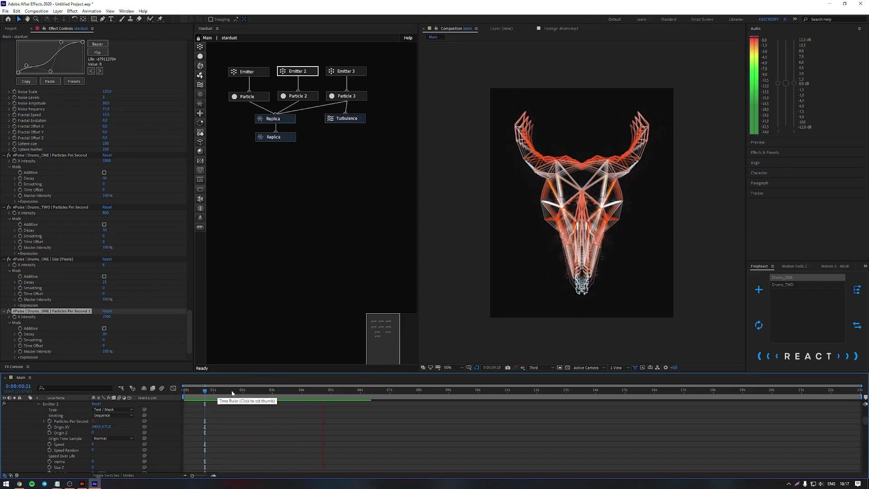
Step: Move Particle 3's middle Over Life points to life 11, value 38 for Size and life 9, value 41 for Opacity, and preview
{"action": "left_click", "coordinate": [347, 95]}
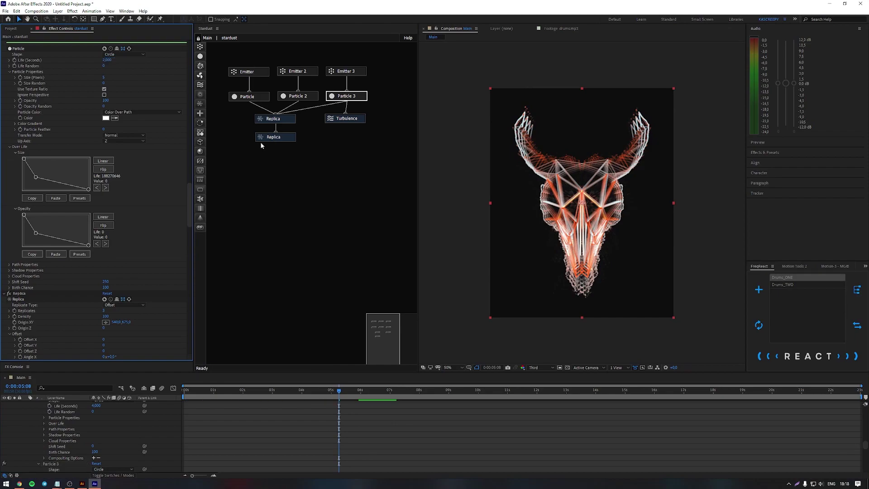
{"action": "left_click_drag", "start_coordinate": [36, 235], "coordinate": [29, 233]}
{"action": "left_click", "coordinate": [387, 390]}
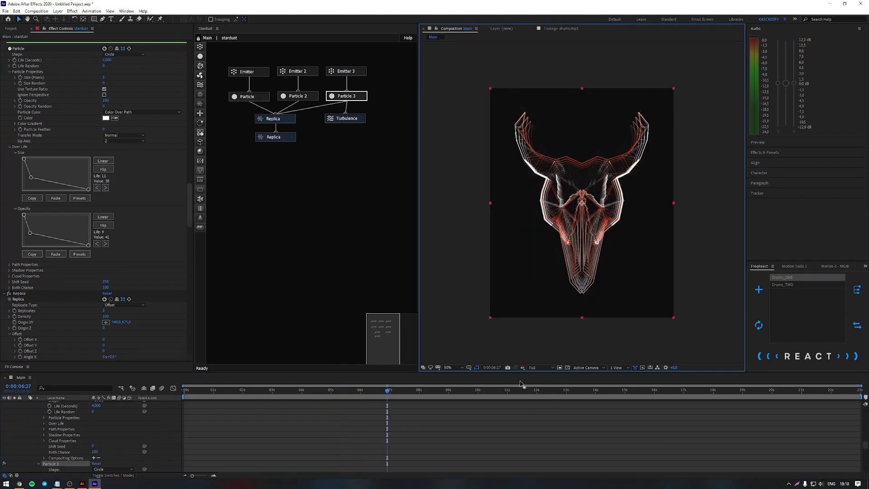
{"action": "key", "text": "space"}
{"action": "left_click_drag", "start_coordinate": [423, 390], "coordinate": [270, 391]}
Step: Duplicate the Emitter 3 and Particle 3 nodes together and place the copies below the existing node tree
{"action": "left_click", "coordinate": [371, 208]}
{"action": "left_click_drag", "start_coordinate": [384, 111], "coordinate": [333, 63]}
{"action": "key", "text": "ctrl+d"}
{"action": "left_click_drag", "start_coordinate": [378, 81], "coordinate": [325, 178]}
{"action": "left_click", "coordinate": [362, 188]}
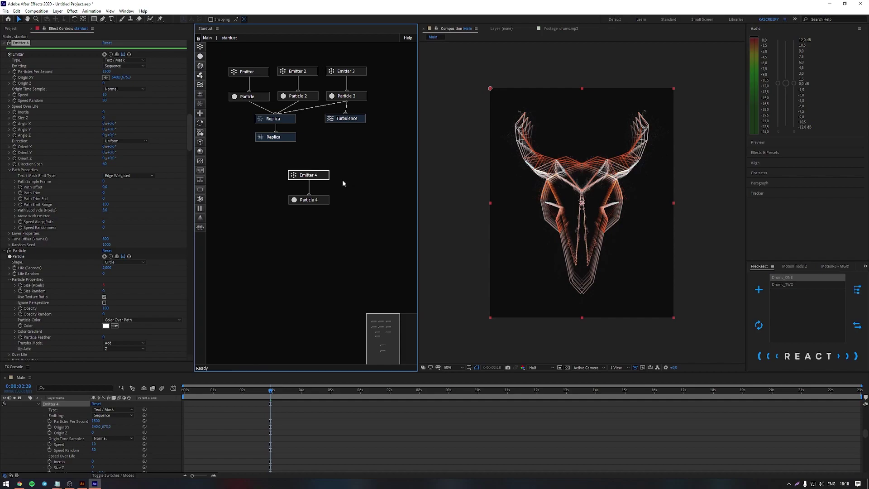
Step: Set Emitter 4's Speed to 200, Speed Random to 50, Inertia to 13 and Size Z to 20
{"action": "left_click", "coordinate": [107, 72]}
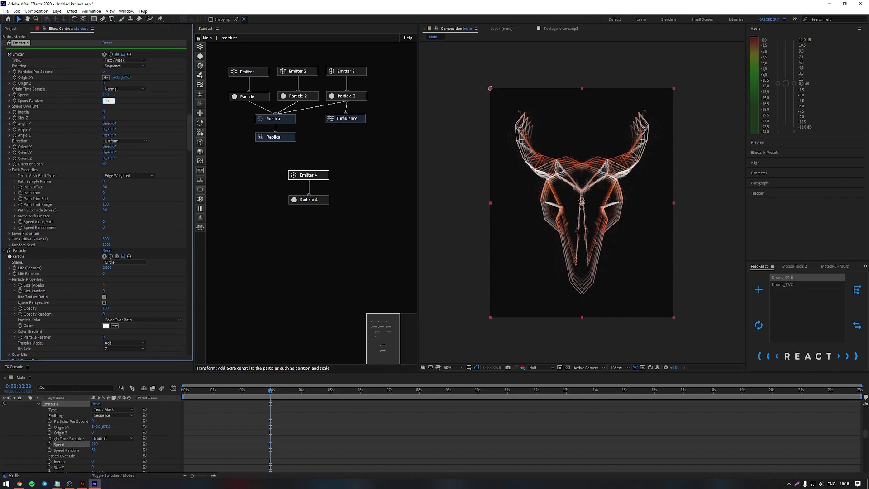
{"action": "left_click", "coordinate": [106, 113]}
{"action": "type", "text": "13"}
{"action": "key", "text": "Tab"}
{"action": "type", "text": "20"}
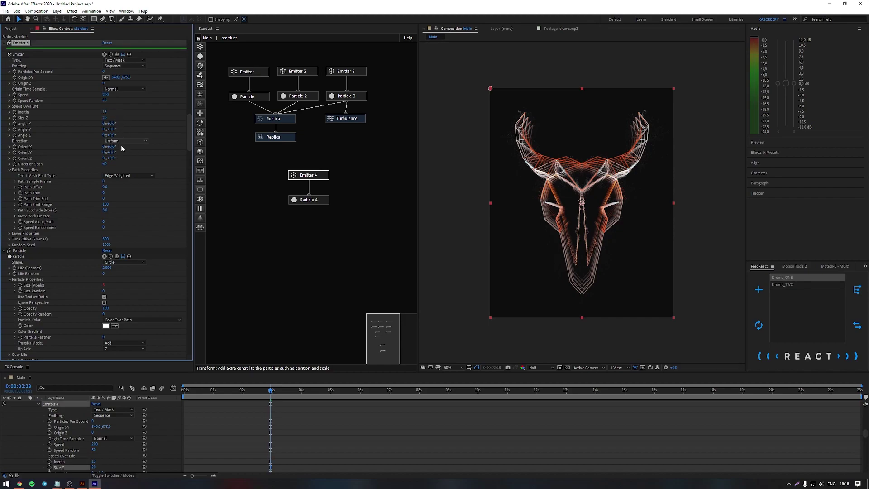
Step: Set the Particle 4 node's Life (Seconds) to 1
{"action": "scroll", "coordinate": [105, 198], "scroll_direction": "down", "scroll_amount": 1}
{"action": "left_click", "coordinate": [310, 200]}
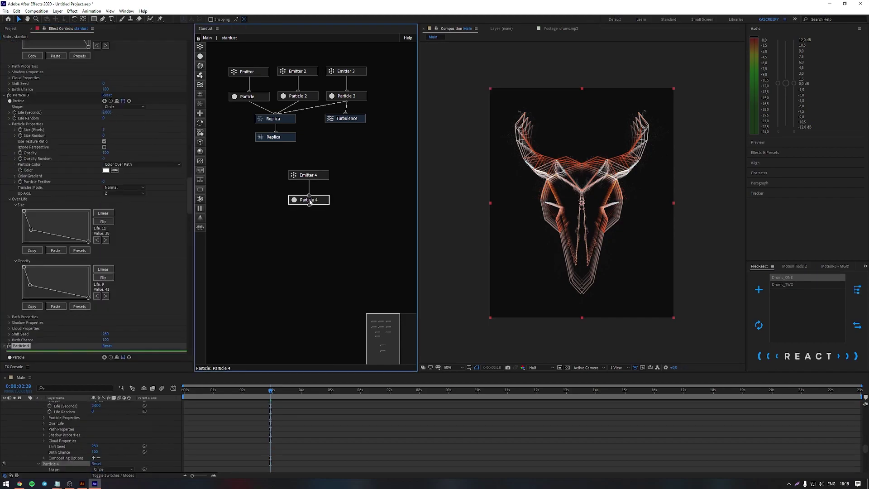
{"action": "scroll", "coordinate": [131, 212], "scroll_direction": "down", "scroll_amount": 4}
{"action": "left_click", "coordinate": [108, 204]}
{"action": "type", "text": "1"}
{"action": "key", "text": "Return"}
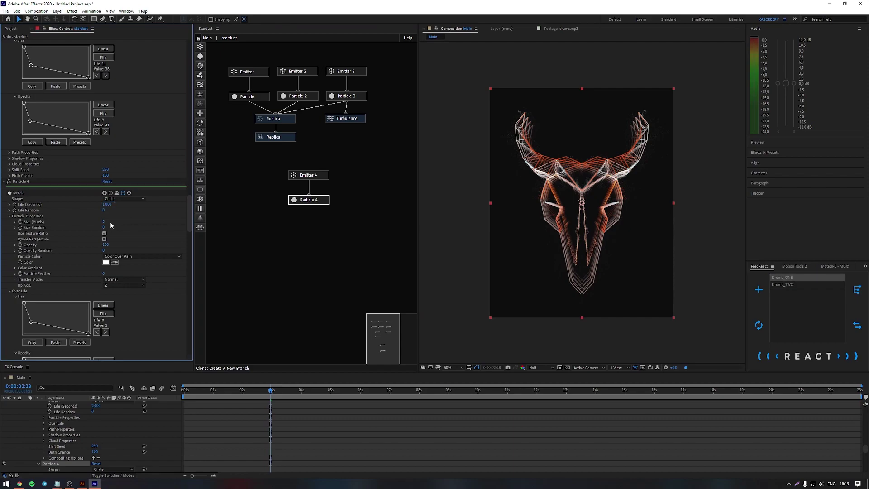
Step: Set Particle 4's Size to 35 pixels, Size Random to 50 and Life Random to 50, and lower its Opacity
{"action": "type", "text": "35"}
{"action": "key", "text": "Tab"}
{"action": "type", "text": "50"}
{"action": "left_click", "coordinate": [103, 210]}
{"action": "type", "text": "50"}
{"action": "key", "text": "Return"}
{"action": "scroll", "coordinate": [124, 227], "scroll_direction": "down", "scroll_amount": 1}
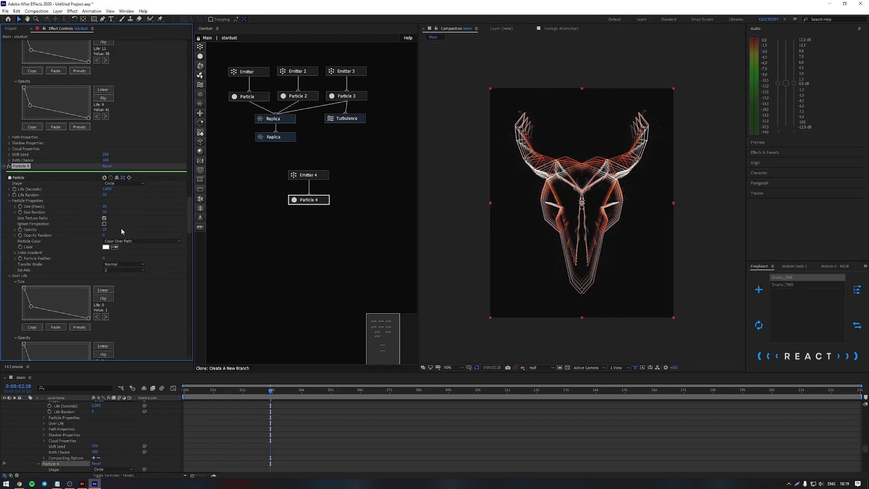
Step: Reshape Particle 4's Size and Opacity Over Life curves into gradual declines and set its Shift Seed to 0
{"action": "scroll", "coordinate": [120, 231], "scroll_direction": "down", "scroll_amount": 4}
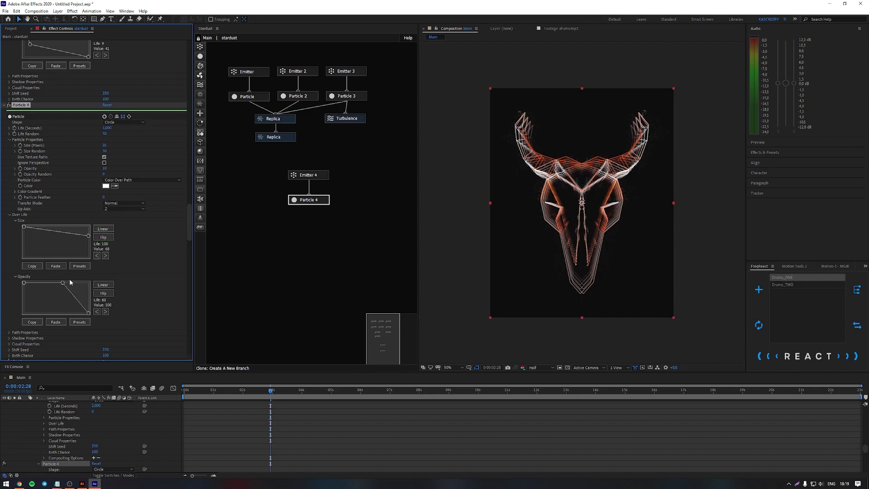
{"action": "scroll", "coordinate": [112, 348], "scroll_direction": "down", "scroll_amount": 1}
{"action": "left_click", "coordinate": [109, 335]}
Step: Raise Emitter 4's Particles Per Second, then duplicate Particle 4 and connect the copy to Emitter 4
{"action": "left_click", "coordinate": [309, 175]}
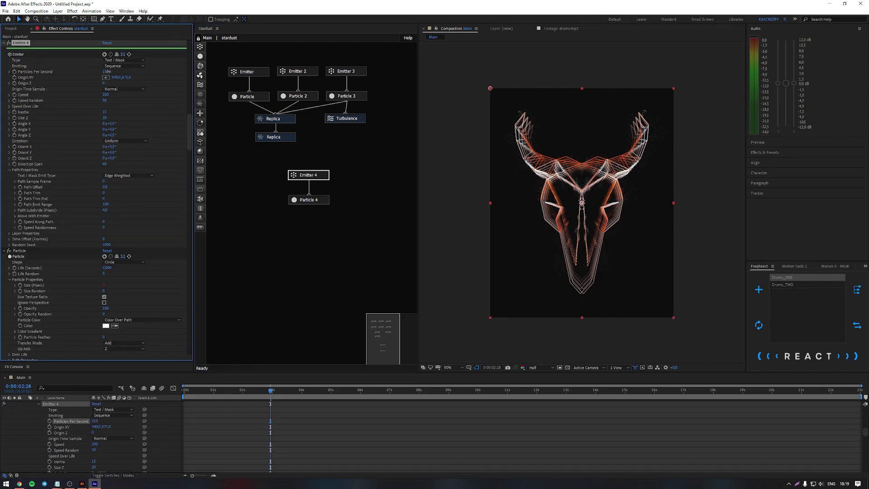
{"action": "left_click_drag", "start_coordinate": [320, 202], "coordinate": [348, 202]}
{"action": "key", "text": "ctrl+d"}
{"action": "left_click_drag", "start_coordinate": [310, 180], "coordinate": [332, 193]}
Step: Set Particle 5's Life to 5 seconds, Size to 60 pixels and Particle Feather to 100
{"action": "left_click", "coordinate": [109, 66]}
{"action": "type", "text": "5"}
{"action": "left_click", "coordinate": [136, 72]}
{"action": "left_click", "coordinate": [105, 84]}
{"action": "type", "text": "60"}
{"action": "key", "text": "Tab"}
{"action": "left_click", "coordinate": [105, 136]}
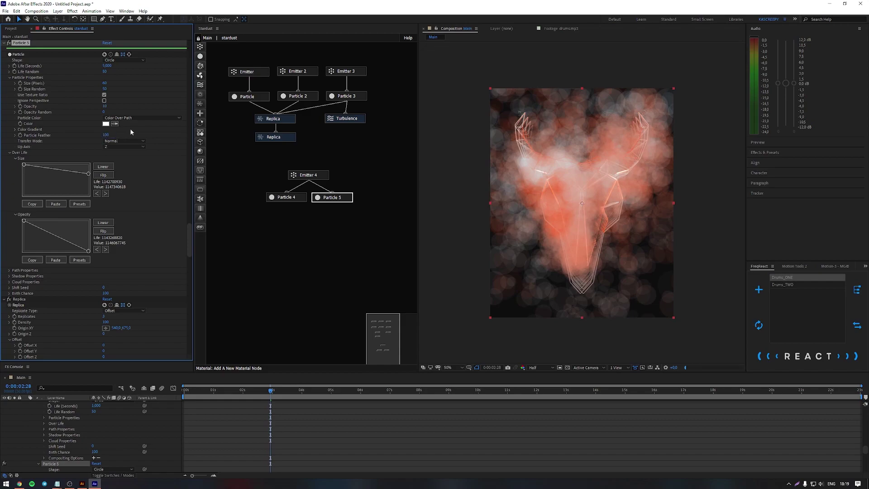
Step: Make Particle 5's Size Over Life fall linearly to 0 and add an Opacity Over Life point at life 7, value 24
{"action": "left_click", "coordinate": [286, 197]}
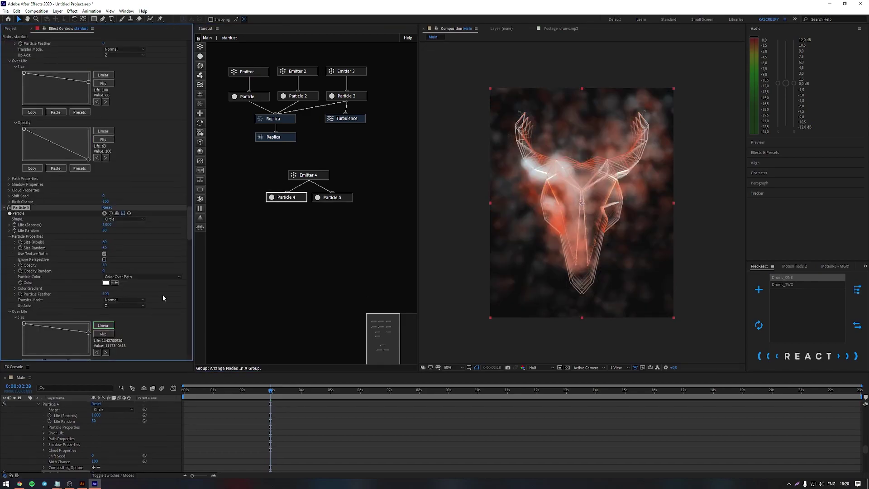
{"action": "left_click", "coordinate": [342, 199]}
{"action": "scroll", "coordinate": [120, 276], "scroll_direction": "down", "scroll_amount": 5}
{"action": "left_click", "coordinate": [103, 250]}
{"action": "left_click", "coordinate": [28, 327]}
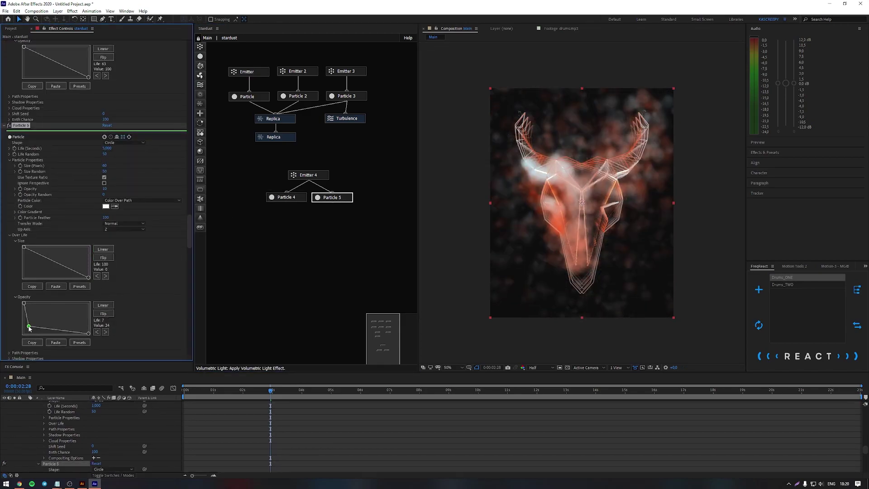
Step: Set Particle 5's Shift Seed to 100 and Birth Chance to 3, and check the frame at 0:00:07:18
{"action": "scroll", "coordinate": [122, 312], "scroll_direction": "down", "scroll_amount": 2}
{"action": "left_click", "coordinate": [106, 324]}
{"action": "type", "text": "100"}
{"action": "key", "text": "Tab"}
{"action": "type", "text": "3"}
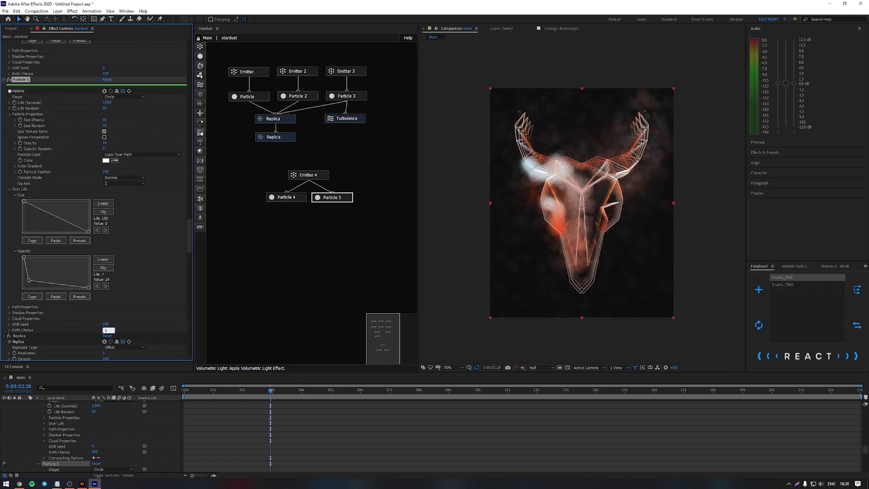
{"action": "left_click_drag", "start_coordinate": [271, 399], "coordinate": [409, 399]}
Step: Add a Replica node below Particle 4 and Particle 5 and connect both particle nodes to it
{"action": "left_click", "coordinate": [338, 294]}
{"action": "left_click", "coordinate": [200, 105]}
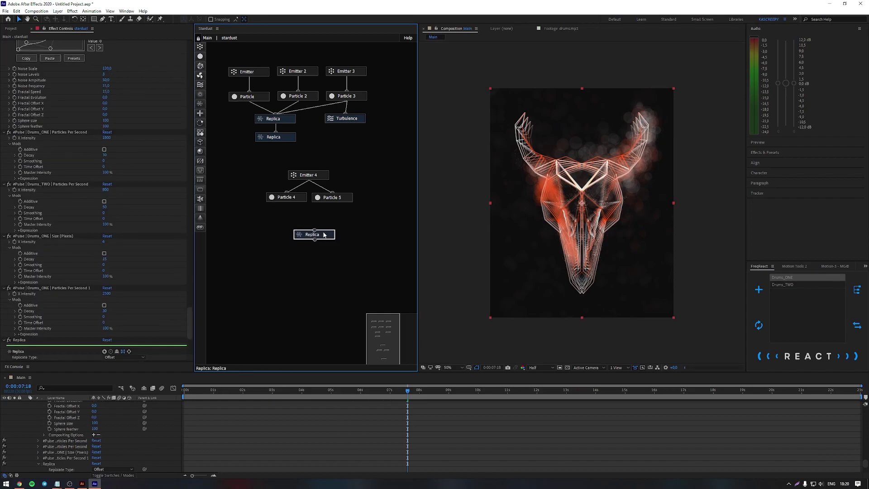
{"action": "left_click_drag", "start_coordinate": [321, 241], "coordinate": [320, 220]}
{"action": "left_click_drag", "start_coordinate": [286, 201], "coordinate": [312, 218]}
{"action": "left_click", "coordinate": [324, 223]}
Step: Set the new Replica's Replicates to 3 and its offset Angle Y to 180°
{"action": "left_click", "coordinate": [105, 272]}
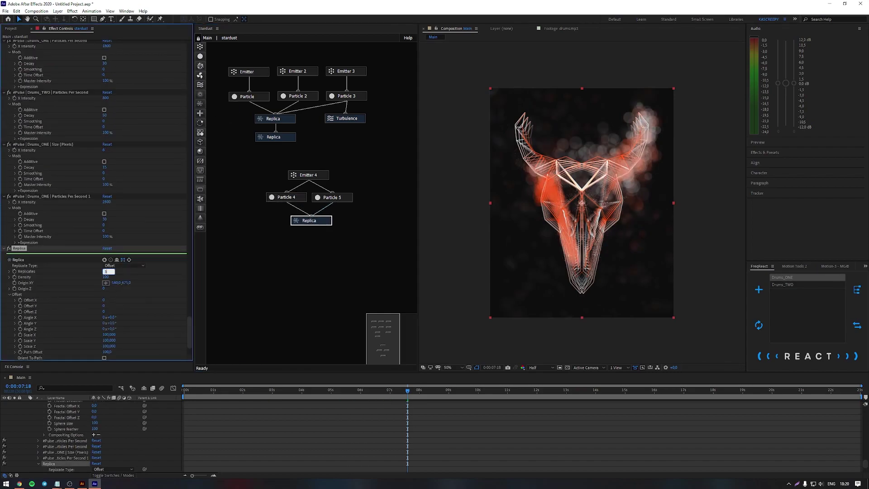
{"action": "type", "text": "3"}
{"action": "left_click", "coordinate": [126, 333]}
{"action": "left_click", "coordinate": [111, 324]}
{"action": "type", "text": "180"}
{"action": "key", "text": "Return"}
Step: Go to 0:00:04:11 and set Emitter 4's Particles Per Second to 300
{"action": "left_click_drag", "start_coordinate": [237, 393], "coordinate": [312, 392]}
{"action": "left_click", "coordinate": [309, 175]}
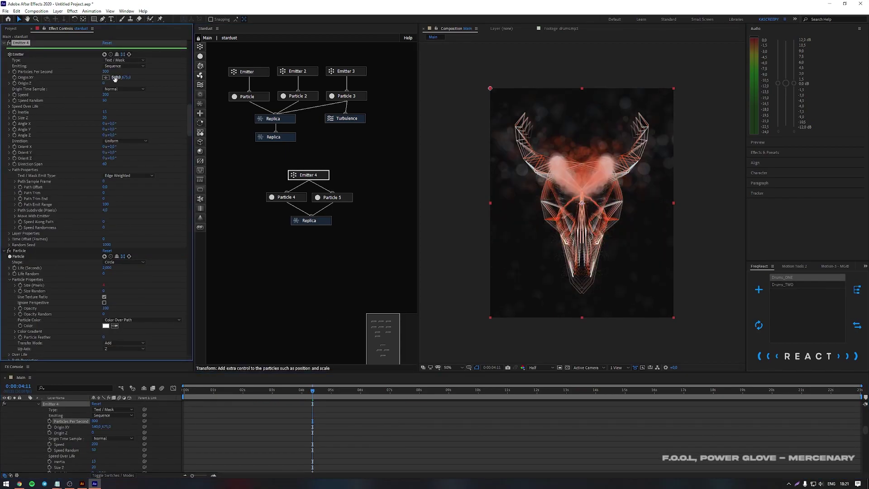
{"action": "scroll", "coordinate": [129, 121], "scroll_direction": "down", "scroll_amount": 3}
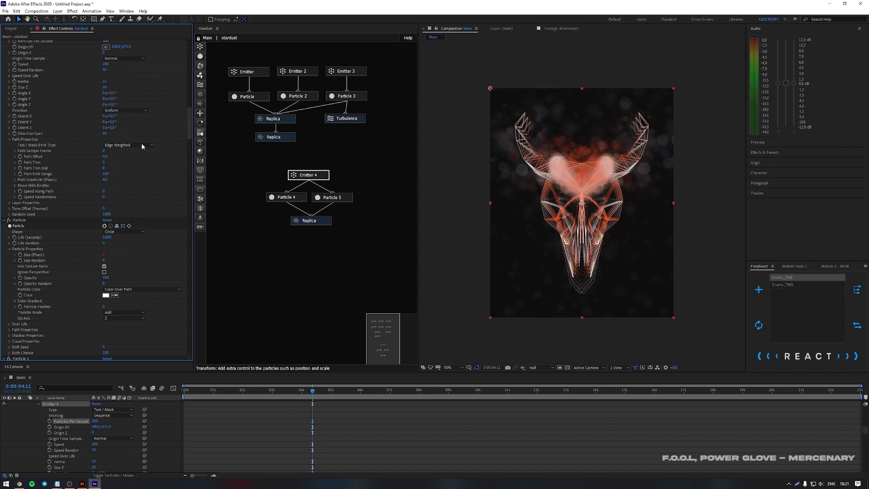
Step: Look through Particle 4's Path Properties, including its color gradient, and lower the node's Opacity to 5
{"action": "left_click", "coordinate": [286, 197]}
{"action": "scroll", "coordinate": [133, 183], "scroll_direction": "down", "scroll_amount": 10}
{"action": "left_click", "coordinate": [9, 303]}
{"action": "scroll", "coordinate": [9, 302], "scroll_direction": "down", "scroll_amount": 7}
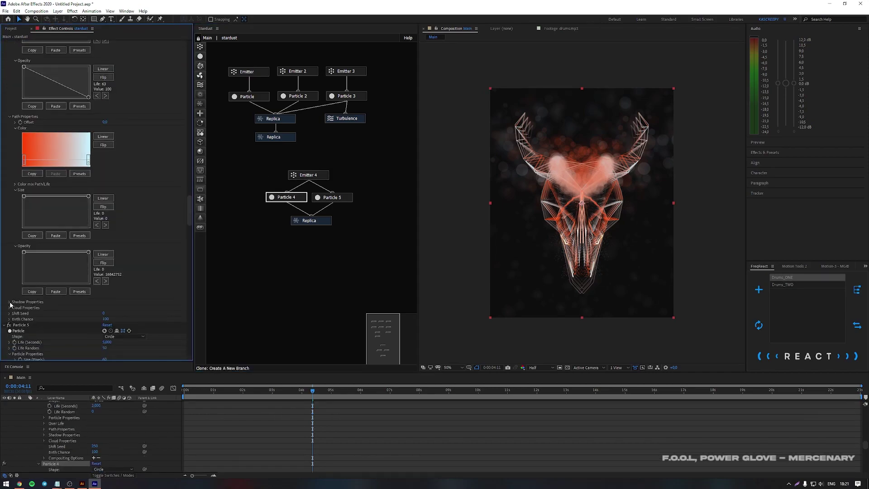
{"action": "scroll", "coordinate": [10, 226], "scroll_direction": "up", "scroll_amount": 1}
{"action": "left_click", "coordinate": [10, 146]}
{"action": "scroll", "coordinate": [50, 208], "scroll_direction": "up", "scroll_amount": 3}
{"action": "scroll", "coordinate": [67, 195], "scroll_direction": "up", "scroll_amount": 3}
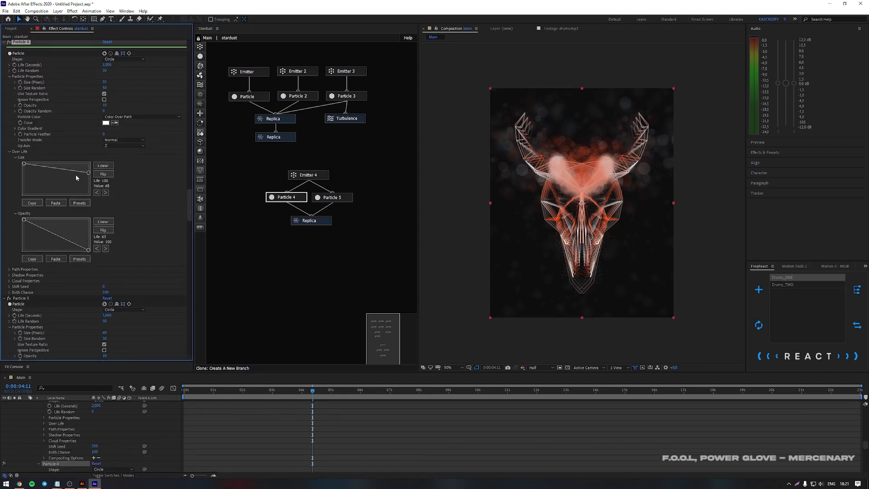
{"action": "key", "text": "ctrl+z"}
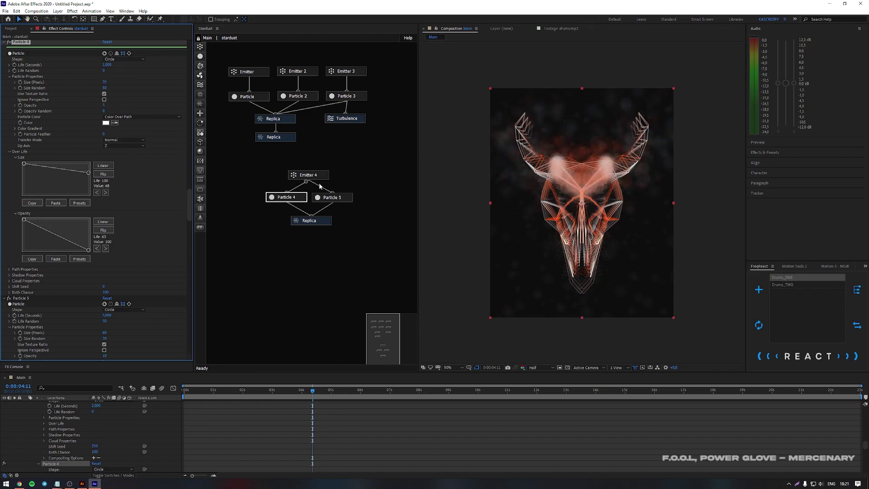
Step: Set Particle 5's Life Random to 0
{"action": "left_click", "coordinate": [329, 197]}
{"action": "scroll", "coordinate": [110, 219], "scroll_direction": "down", "scroll_amount": 3}
{"action": "left_click", "coordinate": [104, 230]}
{"action": "type", "text": "0"}
{"action": "key", "text": "Return"}
{"action": "scroll", "coordinate": [128, 243], "scroll_direction": "down", "scroll_amount": 7}
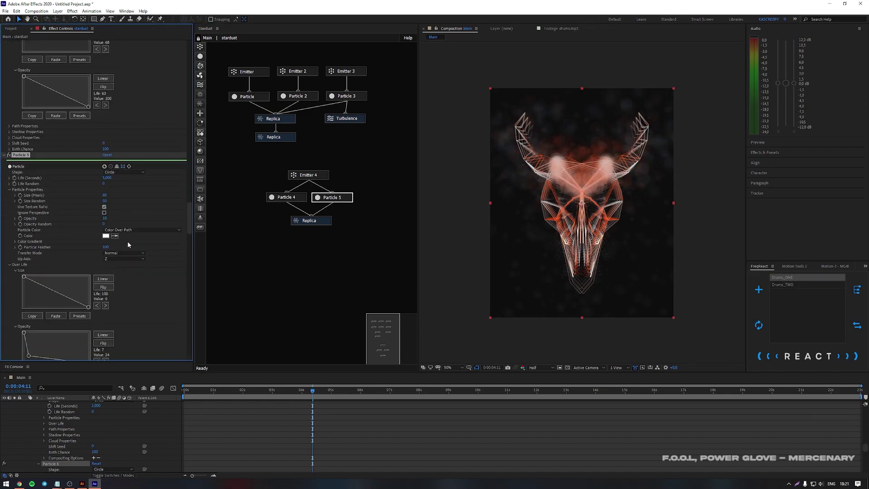
Step: Attach a Turbulence node below the lower Replica with Position Offset 250 and Noise Scale 1000
{"action": "left_click", "coordinate": [311, 221]}
{"action": "scroll", "coordinate": [136, 267], "scroll_direction": "down", "scroll_amount": 5}
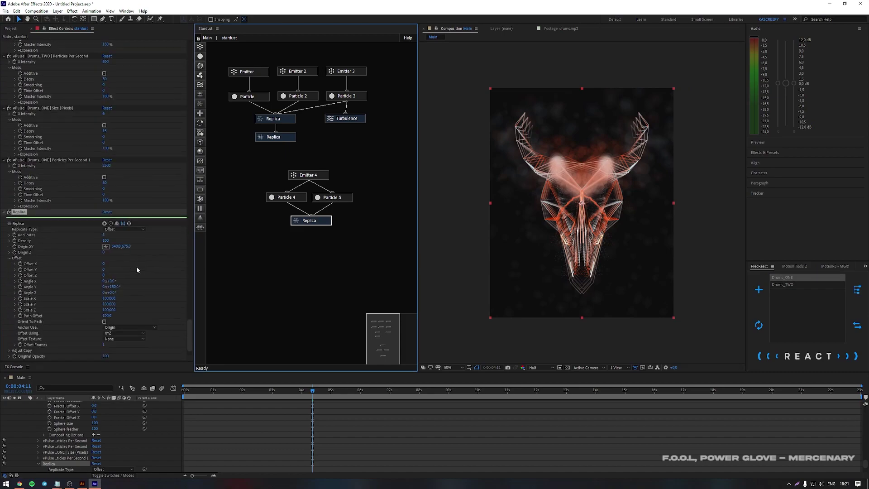
{"action": "left_click", "coordinate": [200, 85]}
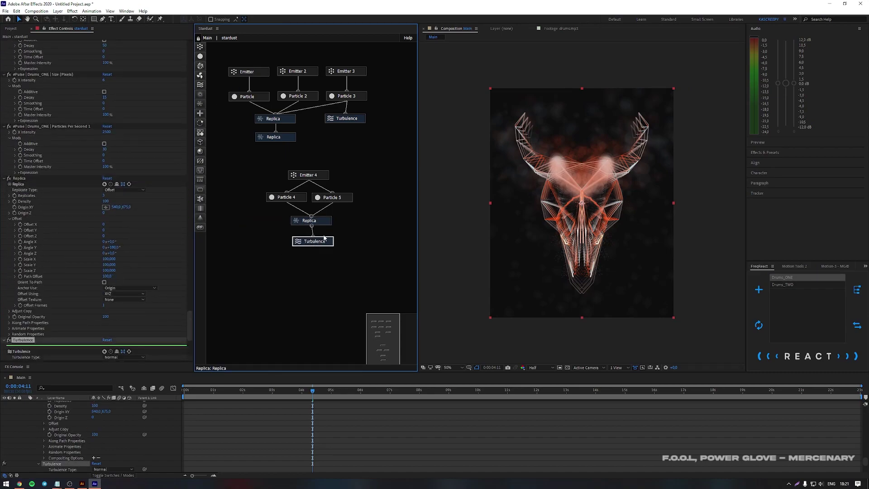
{"action": "scroll", "coordinate": [112, 304], "scroll_direction": "down", "scroll_amount": 5}
{"action": "left_click", "coordinate": [103, 276]}
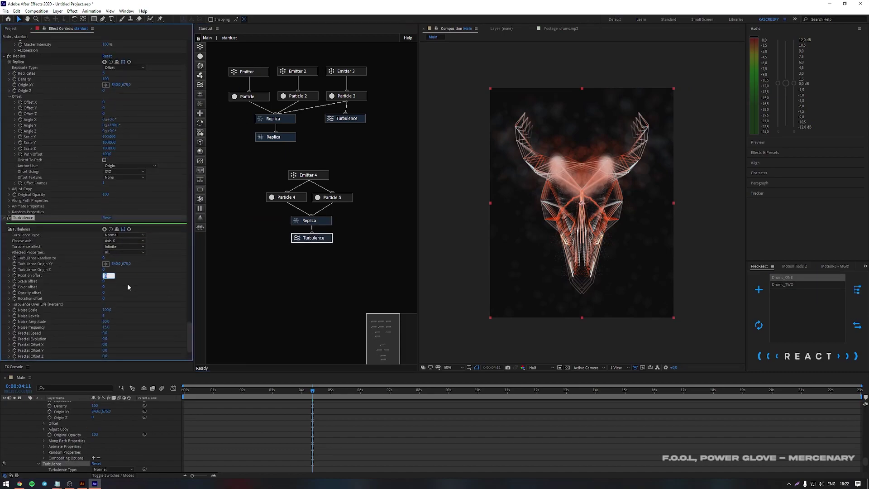
{"action": "scroll", "coordinate": [128, 287], "scroll_direction": "down", "scroll_amount": 1}
{"action": "left_click", "coordinate": [108, 295]}
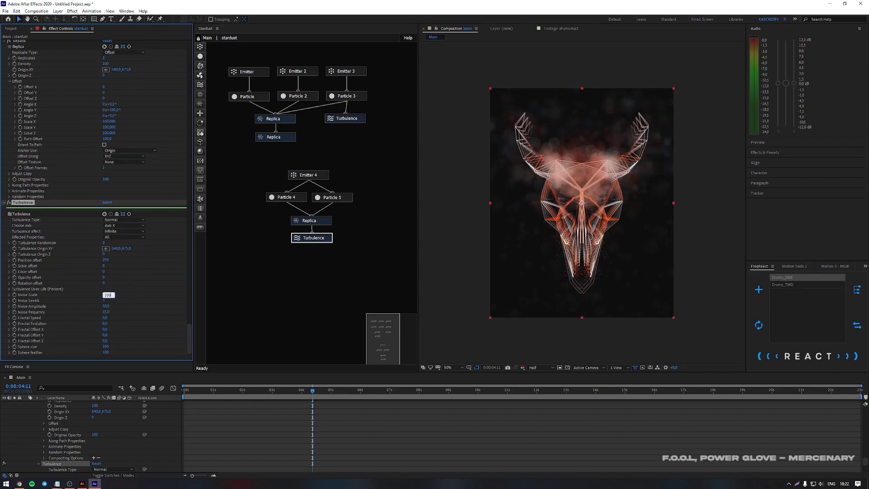
Step: Shape the new Turbulence's Over Life curve into an ease-in Bezier that starts low, and raise its Fractal Speed
{"action": "left_click", "coordinate": [11, 289]}
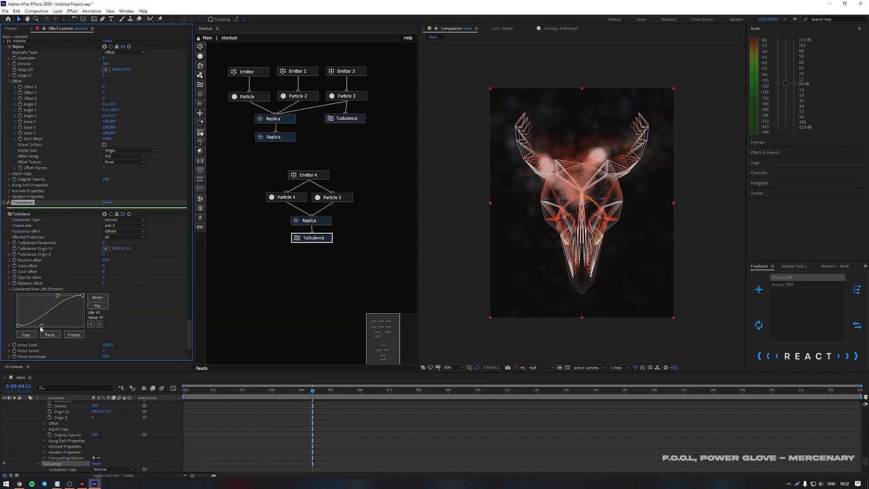
{"action": "left_click", "coordinate": [37, 325]}
{"action": "scroll", "coordinate": [109, 336], "scroll_direction": "down", "scroll_amount": 2}
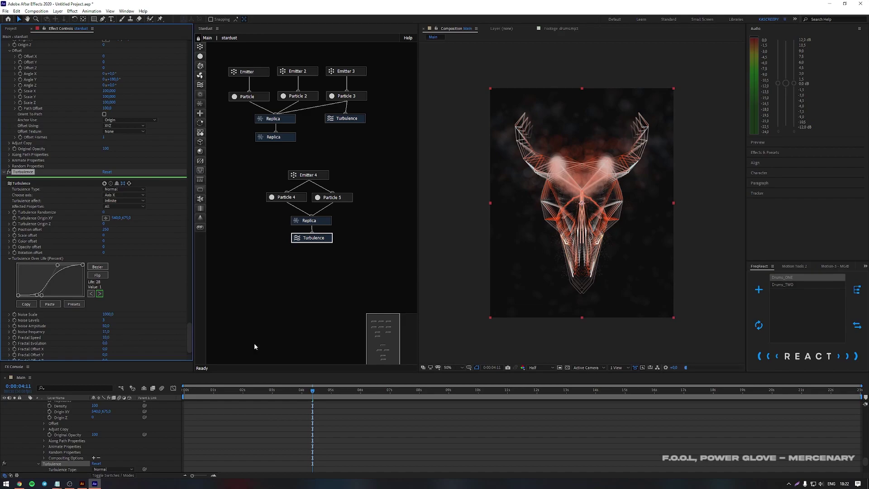
Step: Attach a Force node below the new Turbulence and set its Wind Z to 2000
{"action": "left_click", "coordinate": [200, 76]}
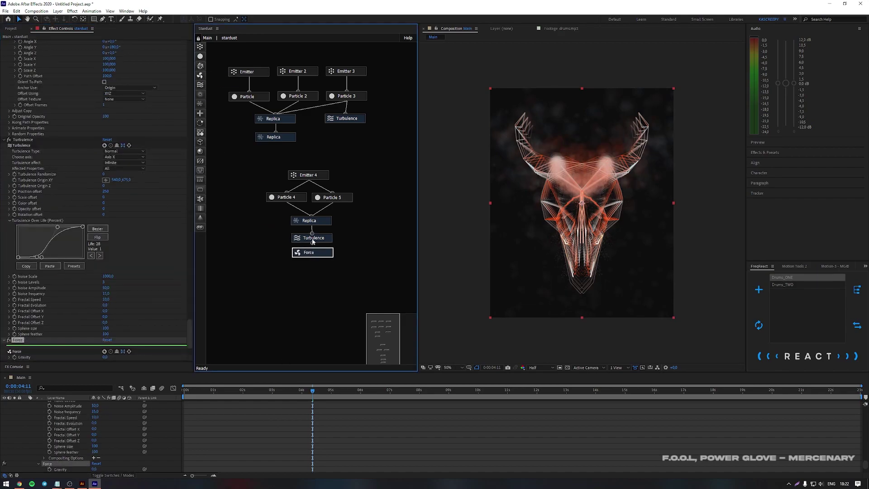
{"action": "scroll", "coordinate": [104, 272], "scroll_direction": "down", "scroll_amount": 4}
{"action": "left_click", "coordinate": [106, 323]}
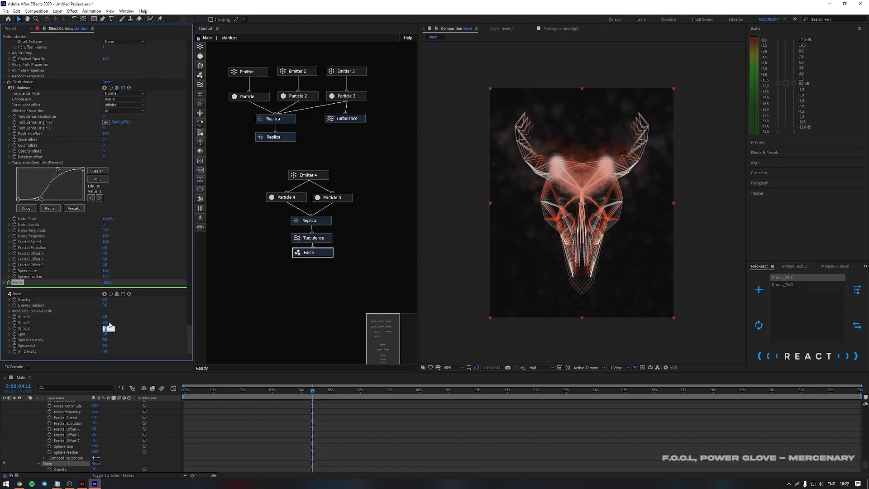
{"action": "key", "text": "Return"}
Step: Copy the Turbulence Over Life curve into the Force node's Wind and Spin Over Life
{"action": "left_click", "coordinate": [26, 208]}
{"action": "left_click", "coordinate": [9, 311]}
{"action": "left_click", "coordinate": [50, 353]}
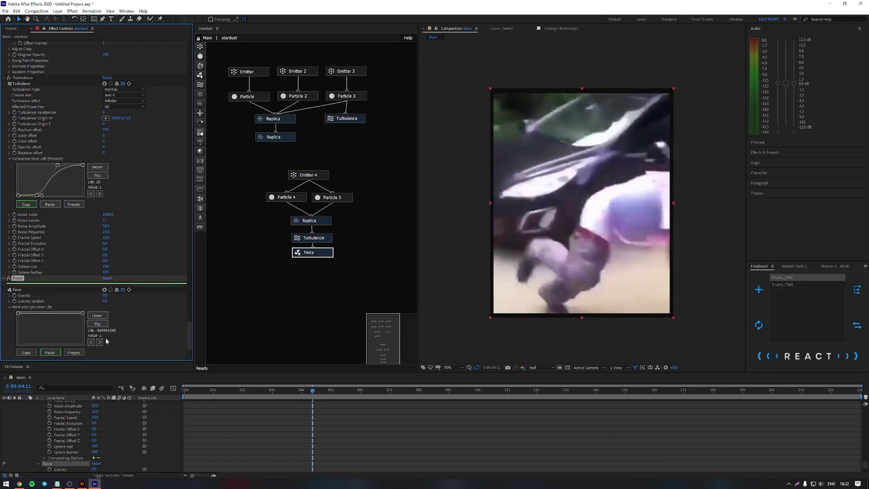
Step: Add the expression wiggle(1.5,450) to the Force node's Wind Y
{"action": "scroll", "coordinate": [104, 340], "scroll_direction": "down", "scroll_amount": 3}
{"action": "left_click", "coordinate": [14, 328], "text": "alt"}
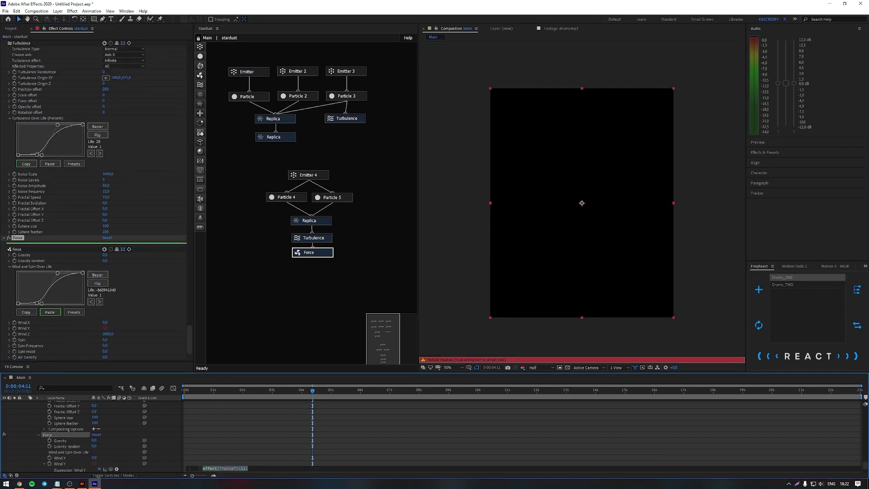
{"action": "type", "text": "wig"}
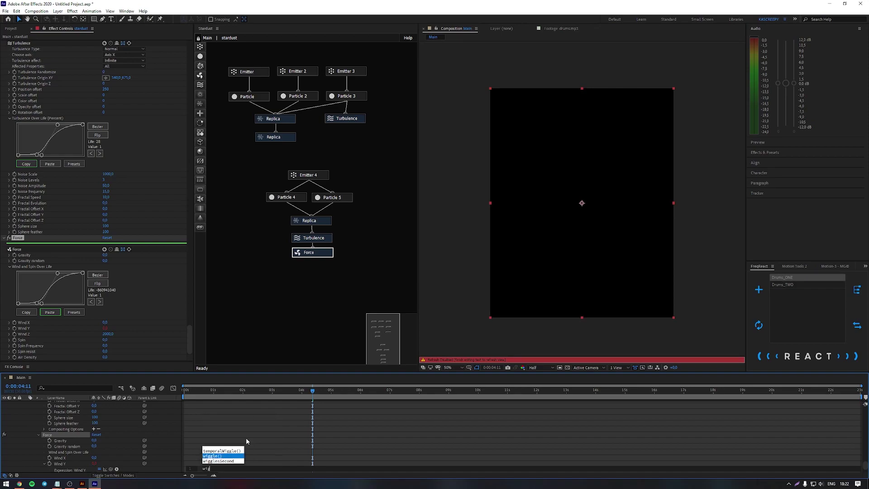
{"action": "type", "text": "gle(1,5,450"}
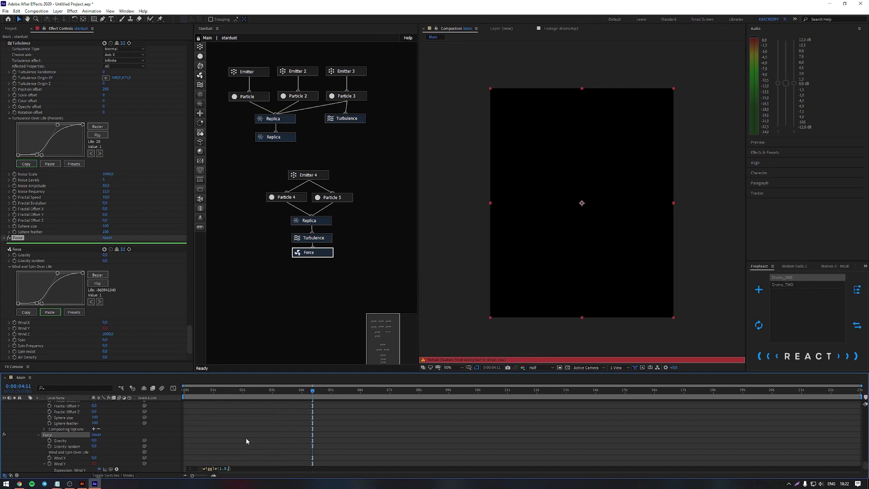
{"action": "left_click", "coordinate": [247, 438]}
Step: Add the expression wiggle(1.5,450) to the Force node's Wind X and check the frame at 0:00:10:27
{"action": "scroll", "coordinate": [236, 449], "scroll_direction": "down", "scroll_amount": 2}
{"action": "left_click", "coordinate": [50, 423], "text": "alt"}
{"action": "type", "text": "wiggle(1.5,450)"}
{"action": "left_click_drag", "start_coordinate": [312, 391], "coordinate": [505, 402]}
{"action": "left_click", "coordinate": [349, 290]}
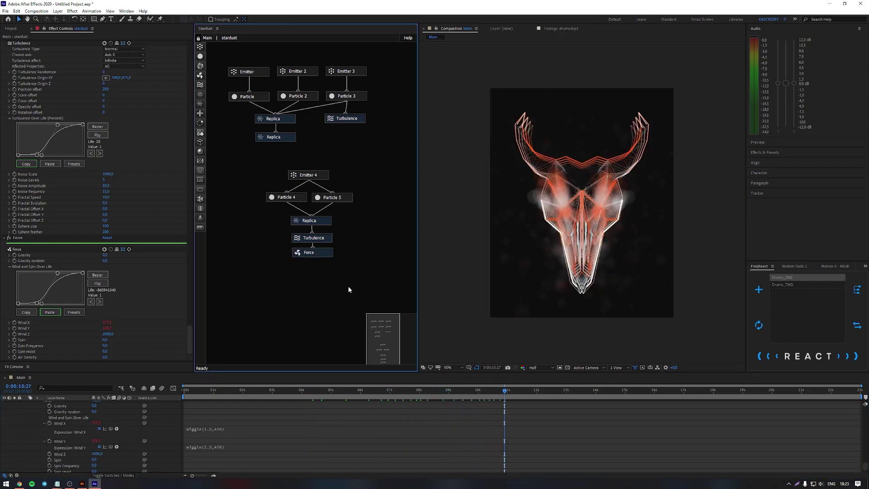
Step: Attach a Transform node below the Force node, set its Position Z to 300 and enlarge its Scale X and Y
{"action": "left_click_drag", "start_coordinate": [224, 117], "coordinate": [317, 271]}
{"action": "scroll", "coordinate": [111, 294], "scroll_direction": "down", "scroll_amount": 3}
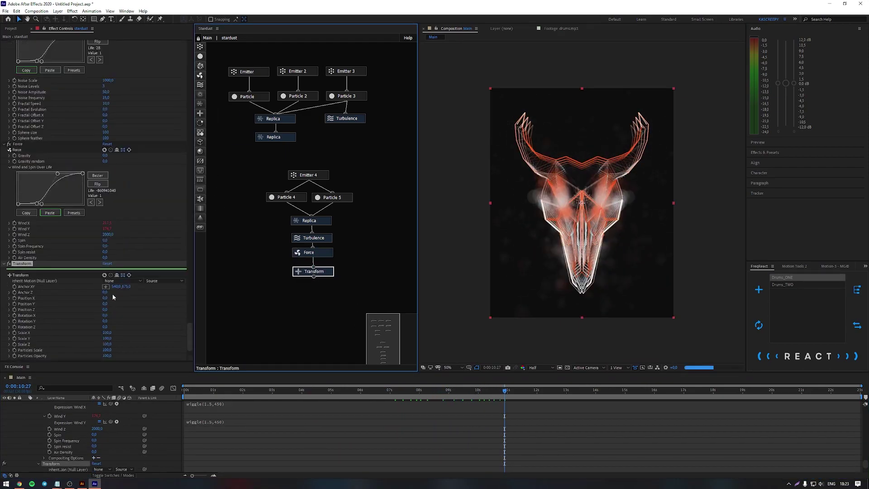
{"action": "left_click", "coordinate": [106, 306]}
{"action": "key", "text": "Return"}
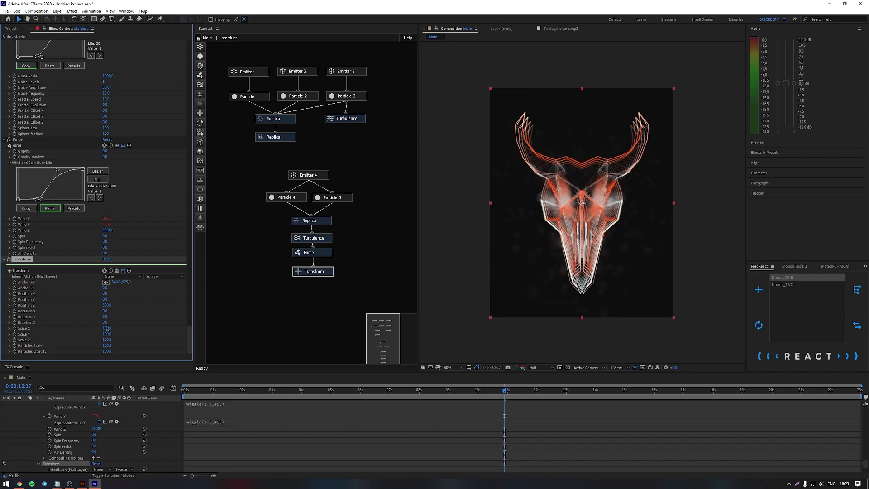
{"action": "left_click_drag", "start_coordinate": [440, 393], "coordinate": [316, 393]}
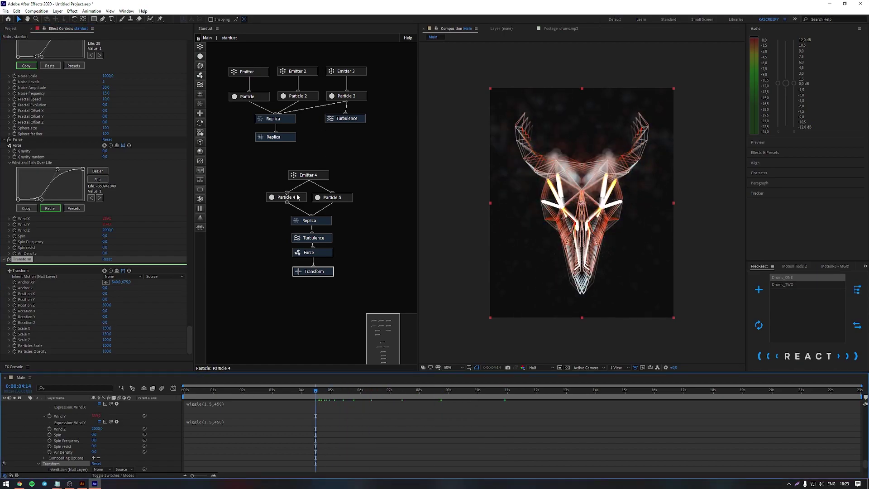
Step: Make Particle 4's Size and Opacity Over Life curves descend linearly, undoing the trial Shift Seed change
{"action": "left_click", "coordinate": [286, 197]}
{"action": "scroll", "coordinate": [126, 109], "scroll_direction": "down", "scroll_amount": 1}
{"action": "left_click_drag", "start_coordinate": [88, 158], "coordinate": [89, 181]}
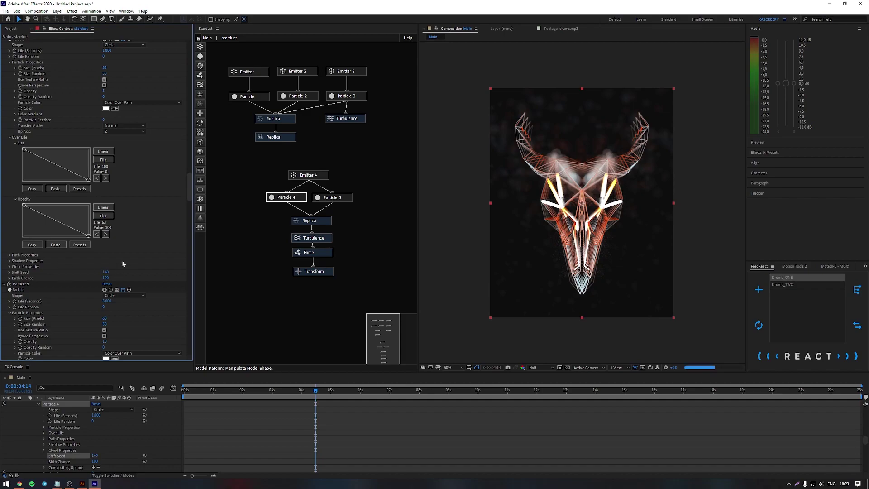
{"action": "scroll", "coordinate": [127, 211], "scroll_direction": "up", "scroll_amount": 4}
{"action": "key", "text": "ctrl+z"}
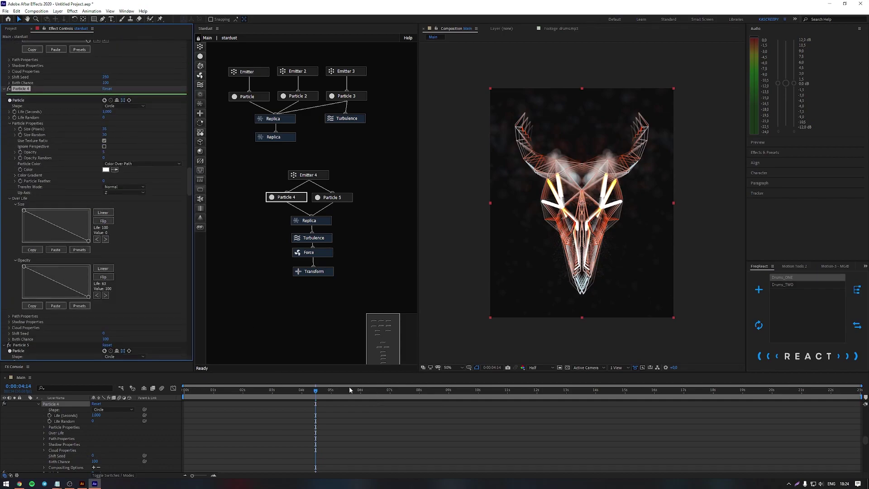
Step: Set Particle 4's Particle Feather to 100, adjust its Opacity and check the smoke at several frames
{"action": "scroll", "coordinate": [78, 267], "scroll_direction": "up", "scroll_amount": 2}
{"action": "left_click_drag", "start_coordinate": [287, 395], "coordinate": [347, 399]}
{"action": "key", "text": "space"}
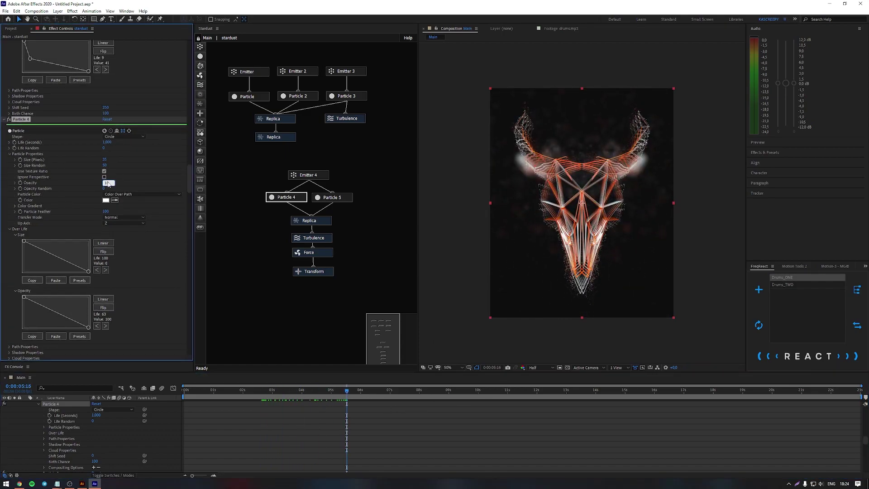
{"action": "left_click_drag", "start_coordinate": [105, 150], "coordinate": [180, 175]}
{"action": "left_click_drag", "start_coordinate": [420, 395], "coordinate": [545, 399]}
Step: Set Emitter 4's Particles Per Second to 0
{"action": "left_click", "coordinate": [308, 174]}
{"action": "left_click", "coordinate": [107, 71]}
{"action": "type", "text": "1500"}
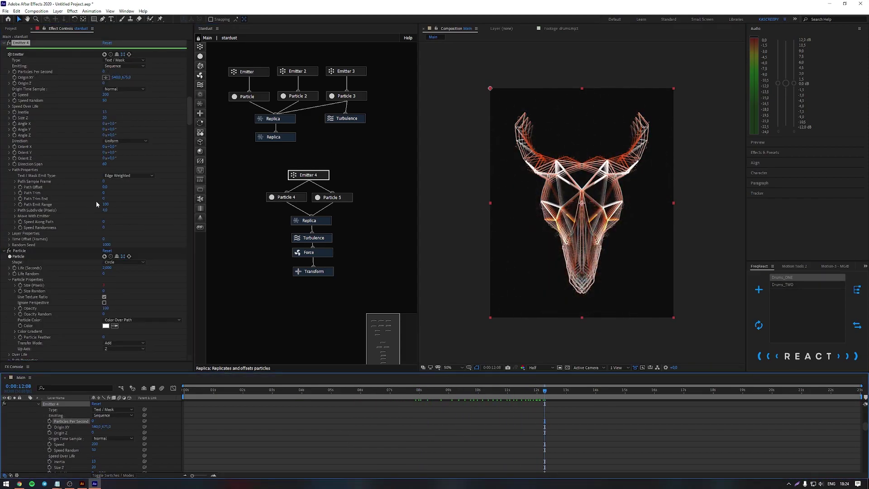
{"action": "scroll", "coordinate": [109, 225], "scroll_direction": "down", "scroll_amount": 20}
Step: Drive Emitter 4's Particles Per Second with a FreqReact Pulse from Drums_ONE at X Intensity 1800 and preview from the start
{"action": "left_click", "coordinate": [807, 356]}
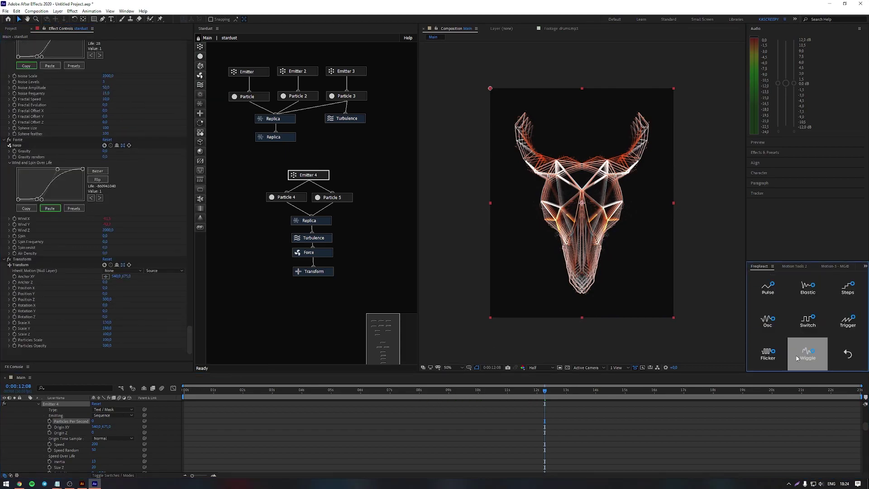
{"action": "left_click", "coordinate": [769, 287]}
{"action": "left_click", "coordinate": [105, 352]}
{"action": "type", "text": "1800"}
{"action": "key", "text": "Return"}
{"action": "scroll", "coordinate": [105, 349], "scroll_direction": "down", "scroll_amount": 2}
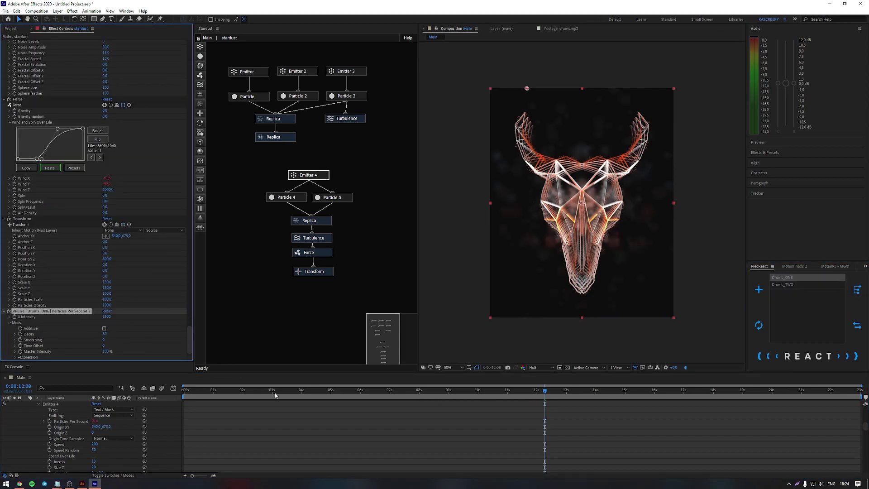
{"action": "left_click", "coordinate": [184, 390]}
{"action": "key", "text": "space"}
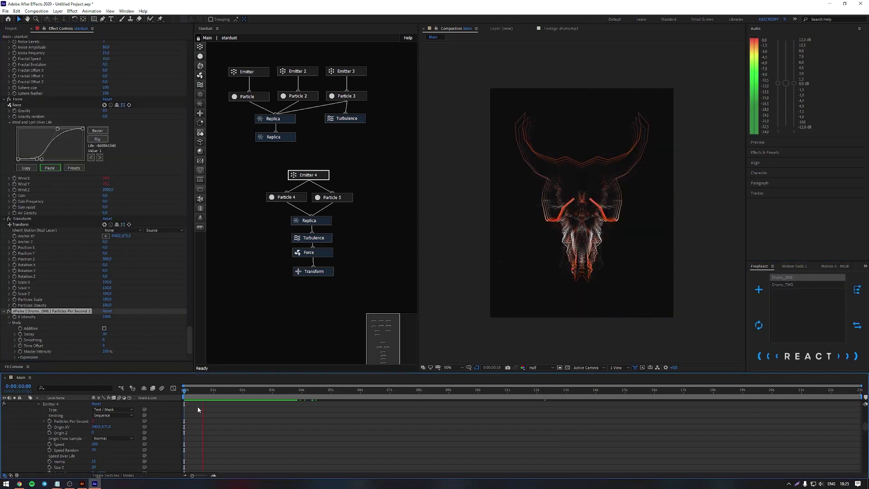
{"action": "key", "text": "space"}
Step: Collapse the stardust layer and add a new camera to the Main composition
{"action": "scroll", "coordinate": [29, 419], "scroll_direction": "up", "scroll_amount": 2}
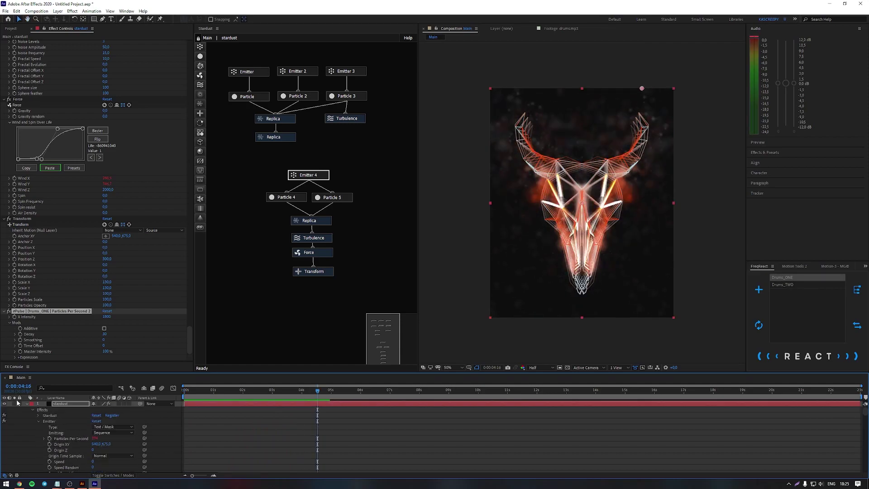
{"action": "left_click", "coordinate": [26, 403]}
{"action": "right_click", "coordinate": [47, 447]}
{"action": "mouse_move", "coordinate": [91, 373]}
{"action": "left_click", "coordinate": [146, 406]}
{"action": "key", "text": "Return"}
Step: Add the expression wiggle(1.5,250) to Camera 1's Zoom and check the frame at 0:00:03:06
{"action": "left_click", "coordinate": [26, 404]}
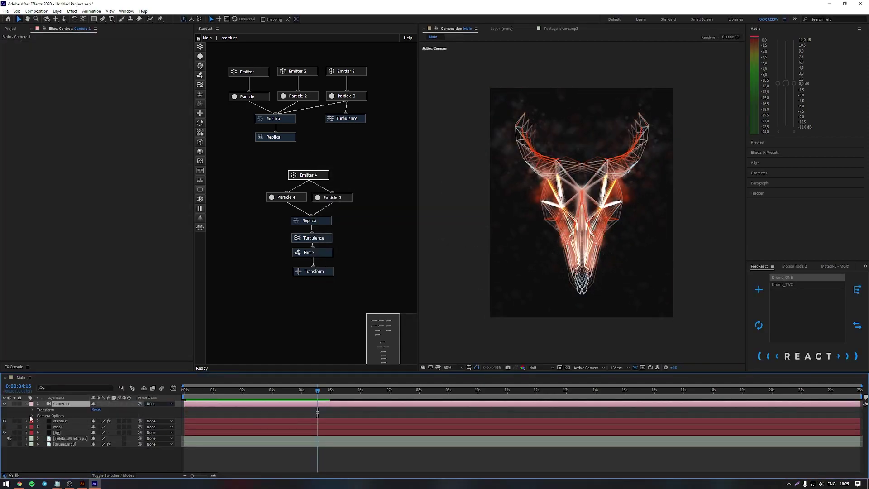
{"action": "left_click", "coordinate": [33, 416]}
{"action": "left_click", "coordinate": [44, 410]}
{"action": "left_click", "coordinate": [44, 410], "text": "alt"}
{"action": "type", "text": "wiggle()"}
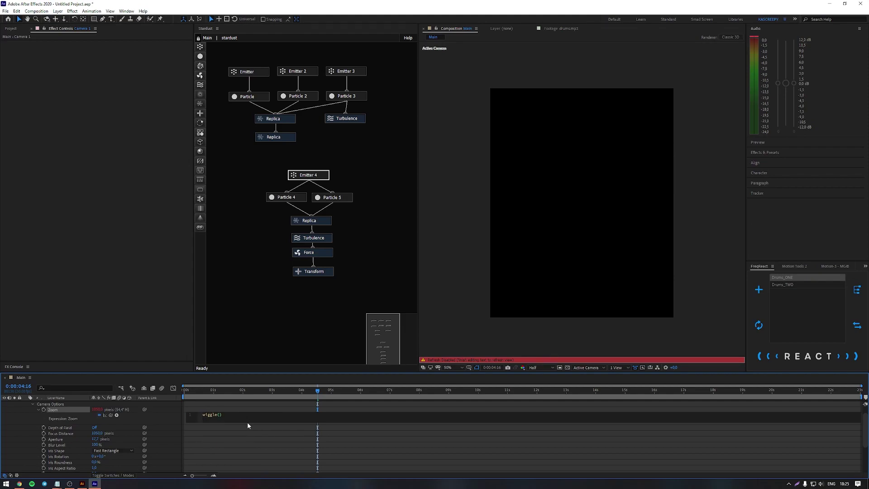
{"action": "type", "text": "1.5,250"}
{"action": "left_click", "coordinate": [248, 444]}
{"action": "left_click_drag", "start_coordinate": [245, 391], "coordinate": [278, 403]}
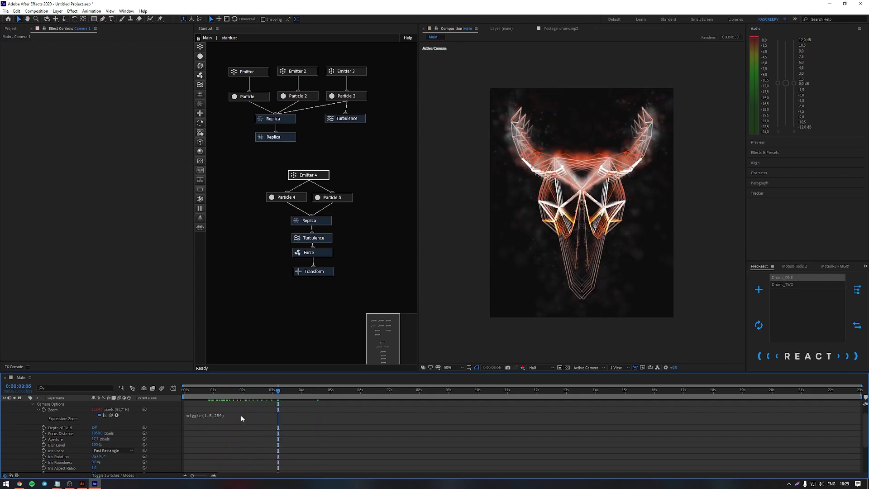
Step: Link Camera 1's Orientation to a FreqReact Wiggle driven by Drums_ONE
{"action": "scroll", "coordinate": [213, 419], "scroll_direction": "up", "scroll_amount": 2}
{"action": "left_click", "coordinate": [33, 416]}
{"action": "left_click", "coordinate": [33, 409]}
{"action": "left_click", "coordinate": [59, 422]}
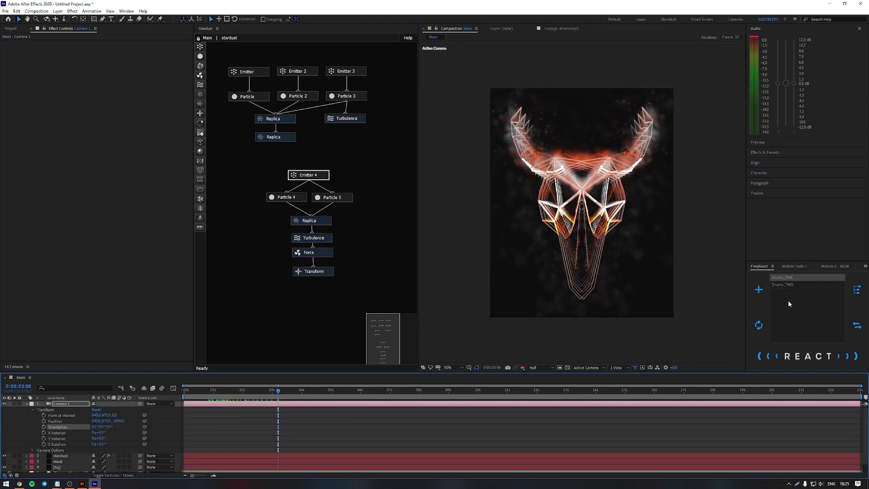
{"action": "left_click", "coordinate": [810, 357]}
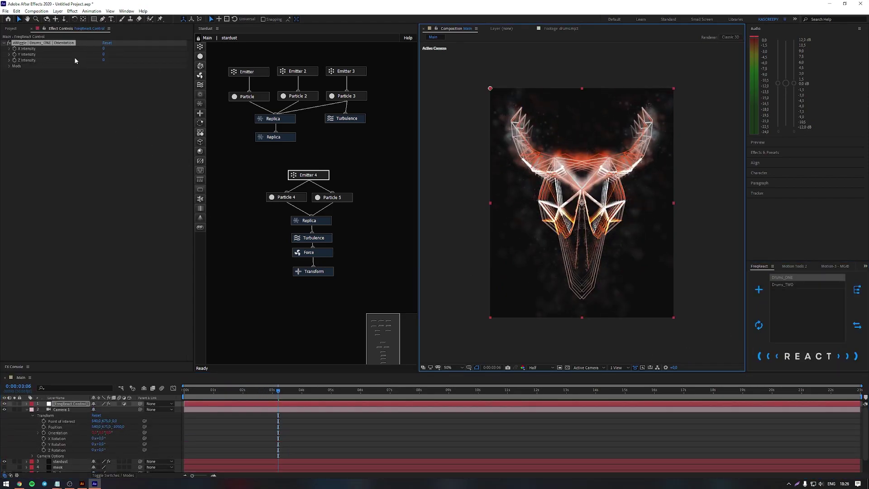
Step: Set the Drums_ONE Orientation Wiggle to X and Y Intensity 5, Wiggle Speed 30 and Decay 60
{"action": "left_click", "coordinate": [103, 48]}
{"action": "type", "text": "5"}
{"action": "key", "text": "Tab"}
{"action": "type", "text": "5"}
{"action": "left_click", "coordinate": [104, 88]}
{"action": "left_click", "coordinate": [10, 66]}
{"action": "left_click", "coordinate": [104, 71]}
{"action": "type", "text": "30"}
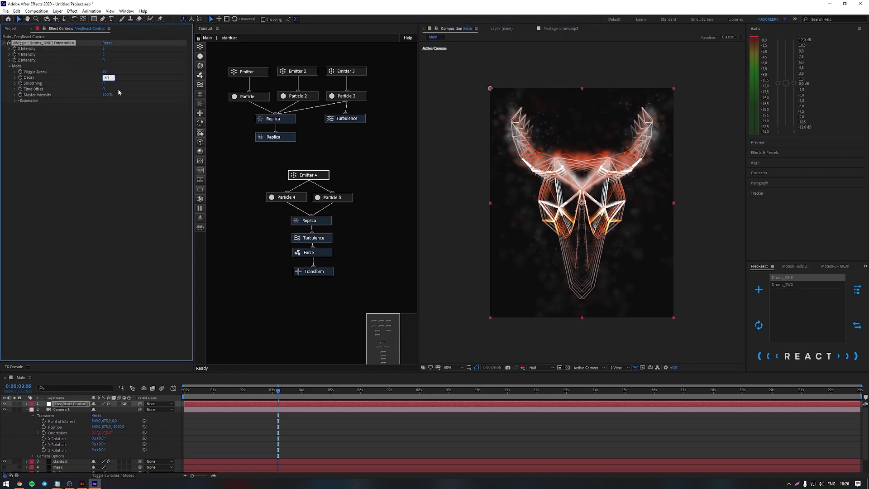
Step: Add the expression wiggle(1.5,5) to Aux 1 of the Orientation Wiggle and preview the camera movement
{"action": "left_click", "coordinate": [25, 112], "text": "alt"}
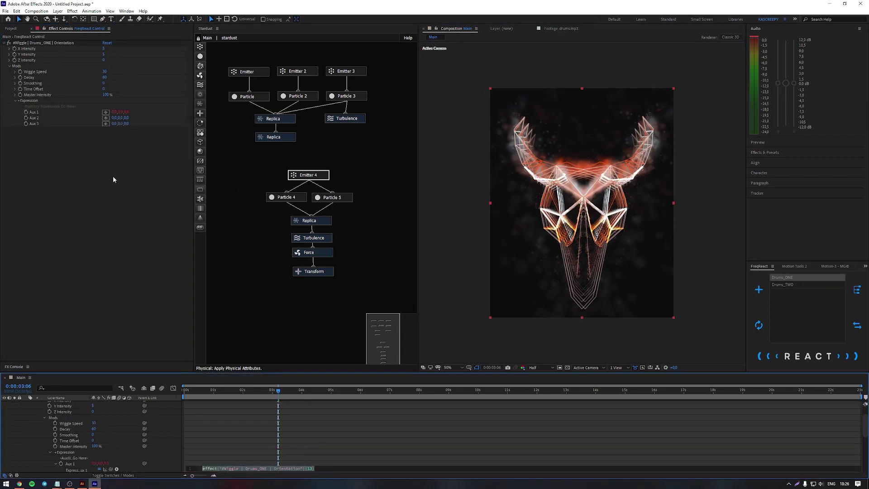
{"action": "key", "text": "KP_Enter"}
{"action": "left_click_drag", "start_coordinate": [247, 391], "coordinate": [223, 396]}
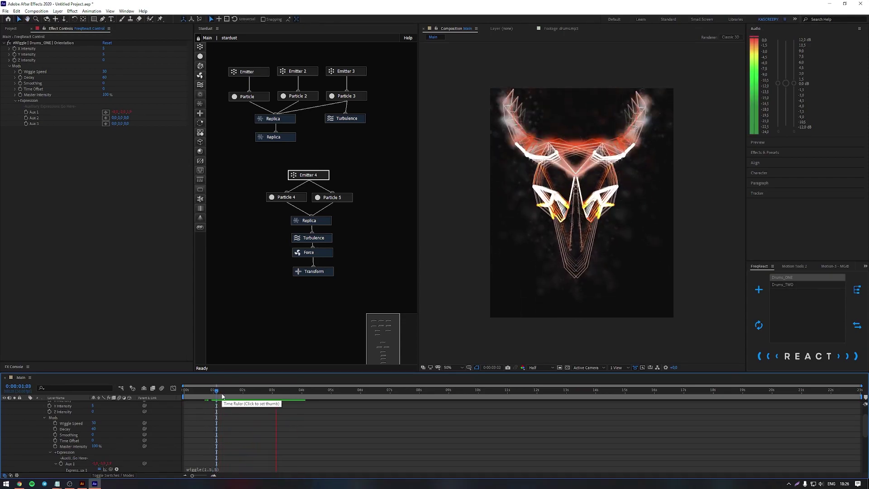
{"action": "key", "text": "space"}
{"action": "left_click", "coordinate": [152, 296]}
{"action": "scroll", "coordinate": [85, 447], "scroll_direction": "up", "scroll_amount": 2}
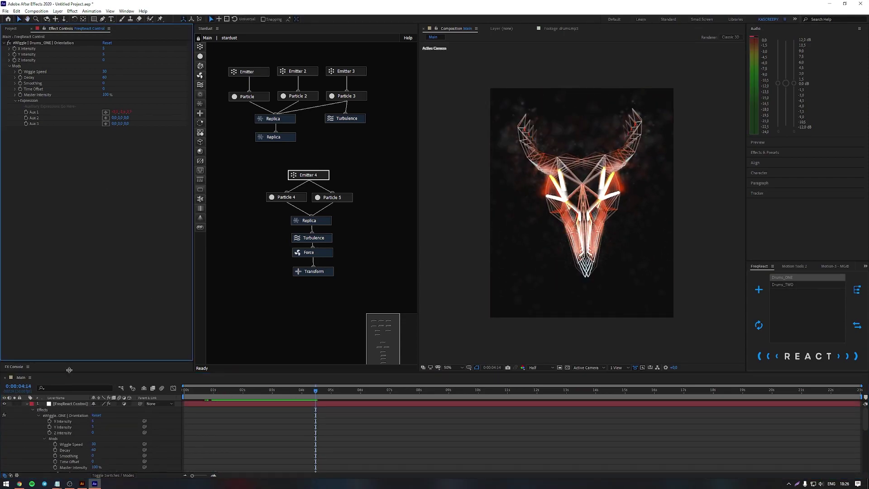
Step: Add a second FreqReact Wiggle, driven by Drums_TWO, to Camera 1's Orientation
{"action": "left_click", "coordinate": [27, 403]}
{"action": "left_click", "coordinate": [59, 432]}
{"action": "left_click", "coordinate": [805, 356]}
{"action": "left_click", "coordinate": [807, 358]}
Step: Set the Drums_TWO Orientation Wiggle to X and Y Intensity 2, Wiggle Speed 30 and Decay 30, and preview it
{"action": "left_click", "coordinate": [104, 135]}
{"action": "key", "text": "Tab"}
{"action": "type", "text": "2"}
{"action": "left_click", "coordinate": [9, 153]}
{"action": "left_click", "coordinate": [105, 159]}
{"action": "type", "text": "30"}
{"action": "key", "text": "Tab"}
{"action": "type", "text": "30"}
{"action": "left_click", "coordinate": [115, 267]}
{"action": "left_click", "coordinate": [280, 391]}
{"action": "key", "text": "space"}
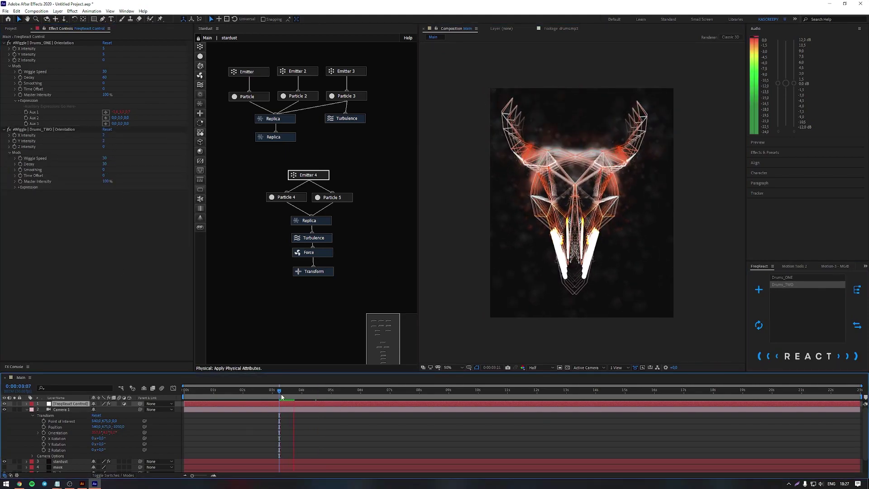
{"action": "key", "text": "space"}
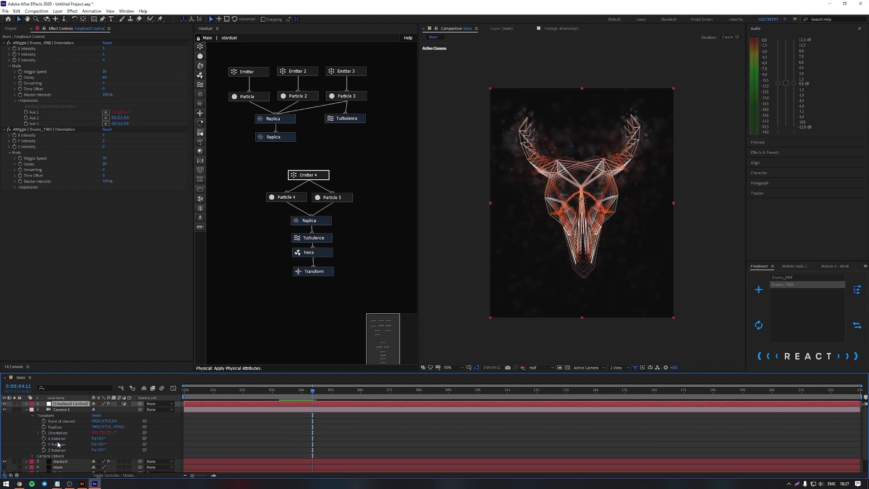
Step: Drive Camera 1's Position with a Drums_TWO Wiggle at Z Intensity 80, Wiggle Speed 30 and Decay 30, and preview it
{"action": "left_click", "coordinate": [55, 427]}
{"action": "left_click", "coordinate": [817, 359]}
{"action": "left_click_drag", "start_coordinate": [104, 212], "coordinate": [158, 214]}
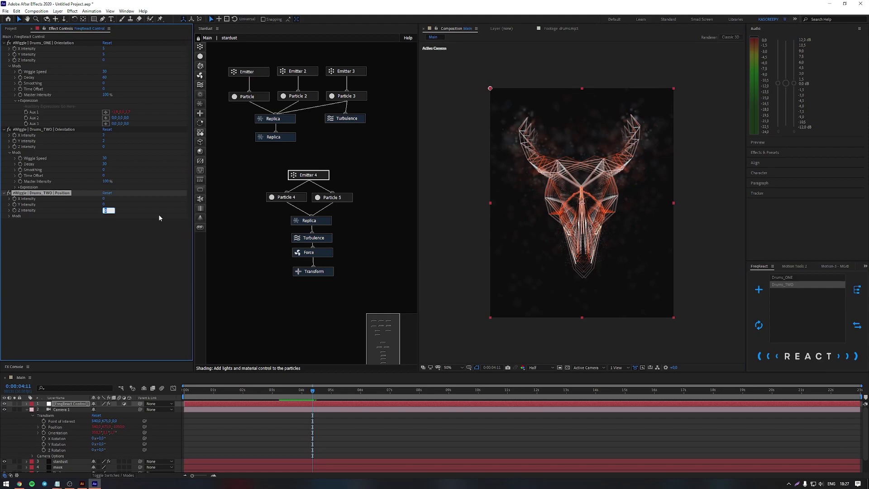
{"action": "left_click", "coordinate": [9, 216]}
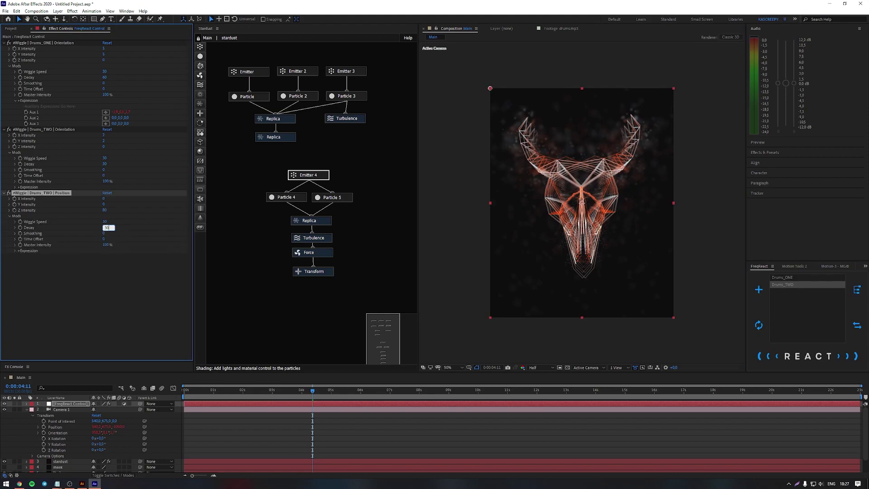
{"action": "left_click_drag", "start_coordinate": [370, 393], "coordinate": [429, 404]}
{"action": "key", "text": "space"}
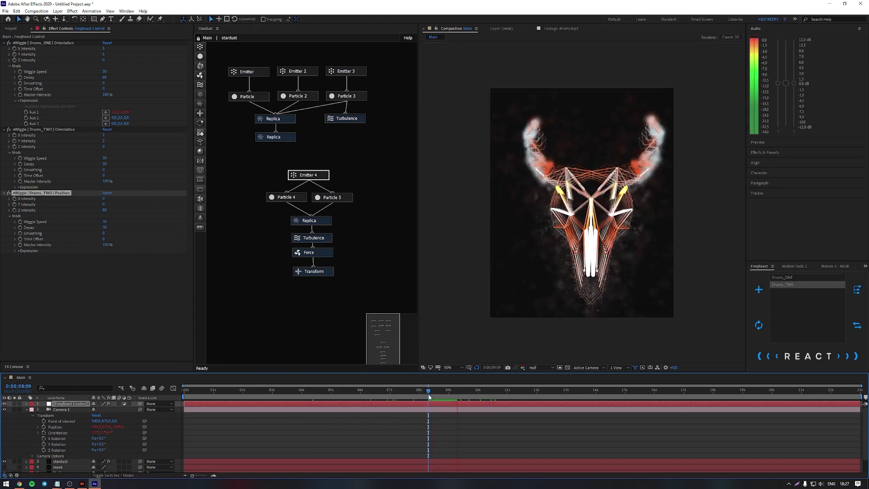
{"action": "key", "text": "space"}
Step: Nest the Main composition in a new composition and darken its layer with Curves by pulling down the RGB shadows
{"action": "left_click", "coordinate": [10, 29]}
{"action": "left_click_drag", "start_coordinate": [17, 103], "coordinate": [21, 357]}
{"action": "left_click", "coordinate": [68, 405]}
{"action": "key", "text": "ctrl+space"}
{"action": "type", "text": "cur"}
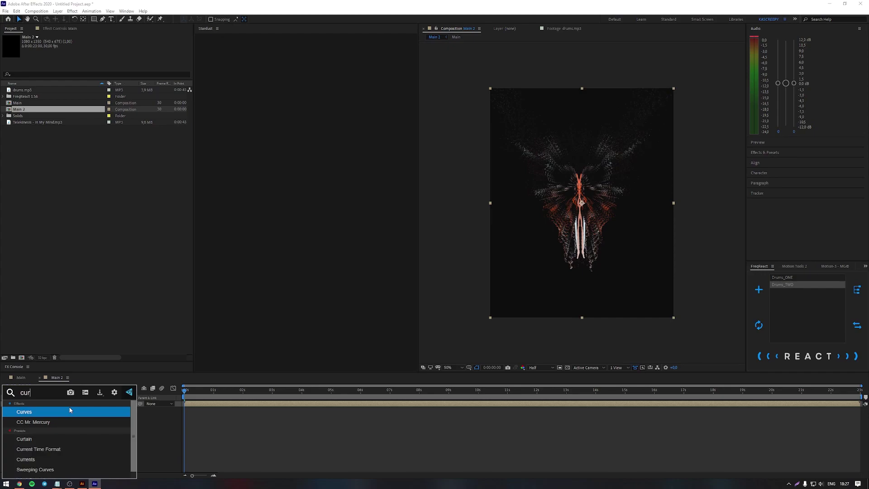
{"action": "key", "text": "Return"}
{"action": "left_click", "coordinate": [366, 391]}
{"action": "left_click_drag", "start_coordinate": [43, 127], "coordinate": [41, 139]}
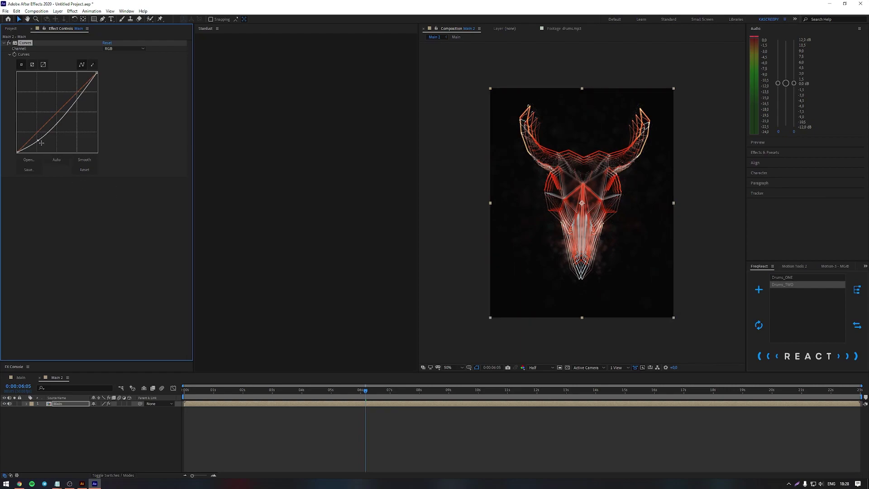
Step: Add an adjustment layer with the Deep Glow effect above the Main layer and set its Radius to 600
{"action": "right_click", "coordinate": [91, 436]}
{"action": "mouse_move", "coordinate": [118, 358]}
{"action": "left_click", "coordinate": [201, 414]}
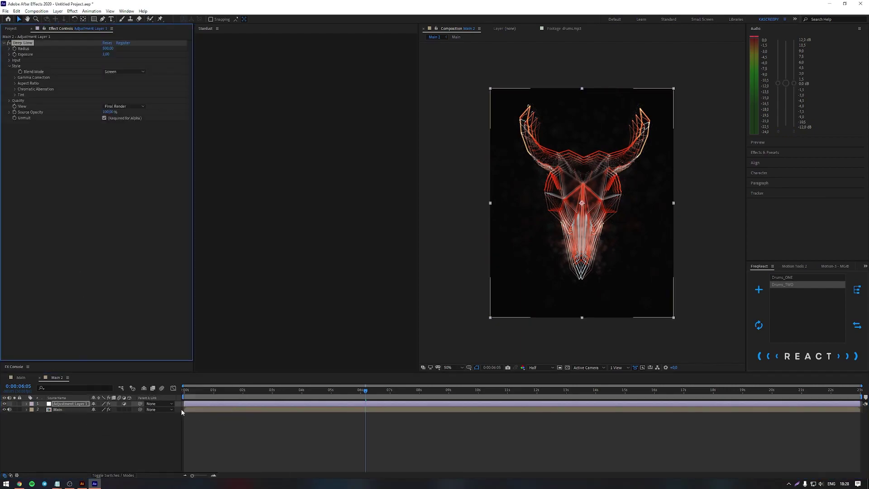
{"action": "key", "text": "Return"}
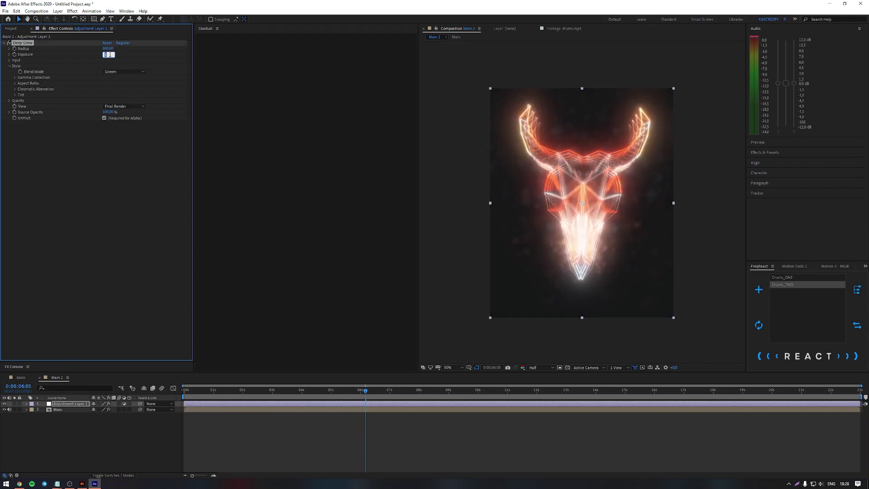
Step: Set Deep Glow's Exposure to 0.60, turn off Unmult and set the Threshold to 5%
{"action": "left_click", "coordinate": [104, 118]}
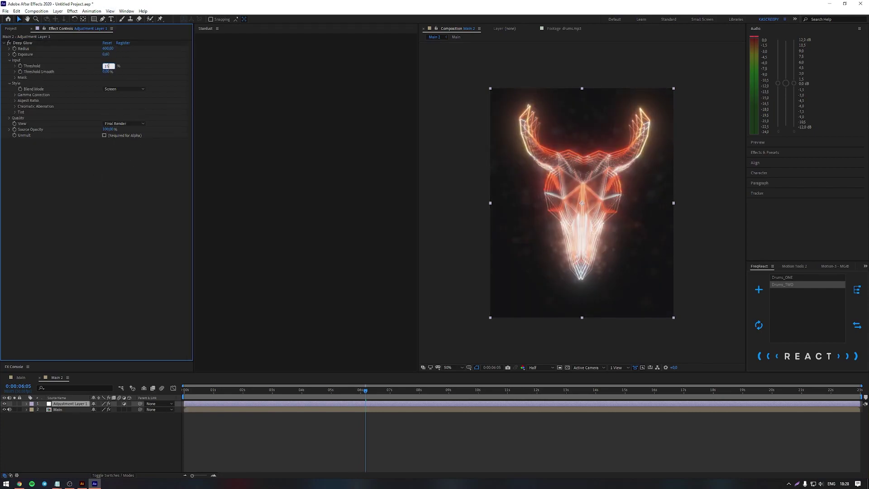
{"action": "type", "text": "5"}
{"action": "key", "text": "Return"}
Step: Set the preview resolution to Full and undo the trial Threshold change while checking the glow at several frames
{"action": "left_click_drag", "start_coordinate": [351, 393], "coordinate": [511, 395]}
{"action": "left_click_drag", "start_coordinate": [105, 66], "coordinate": [91, 67]}
{"action": "left_click", "coordinate": [541, 367]}
{"action": "left_click", "coordinate": [537, 384]}
{"action": "left_click", "coordinate": [453, 390]}
{"action": "key", "text": "ctrl+z"}
{"action": "left_click", "coordinate": [506, 392]}
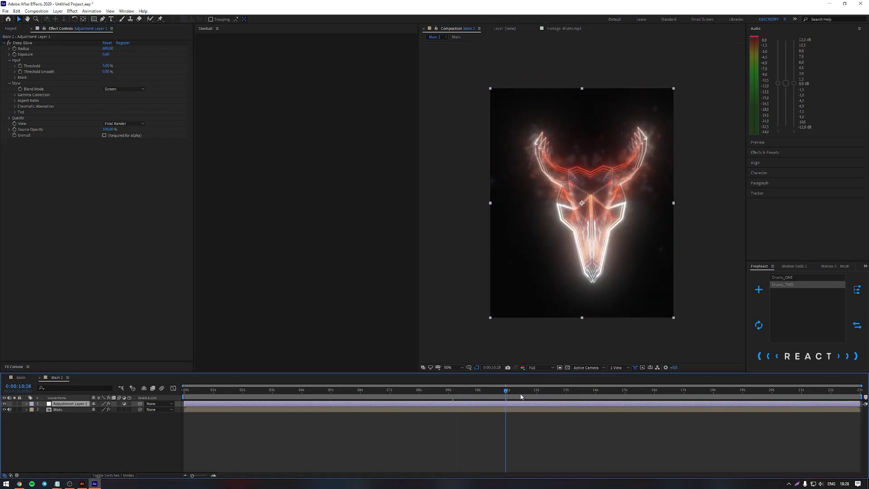
Step: Rename the adjustment layer Deep Glow and add a second adjustment layer above it
{"action": "key", "text": "Return"}
{"action": "type", "text": "dee"}
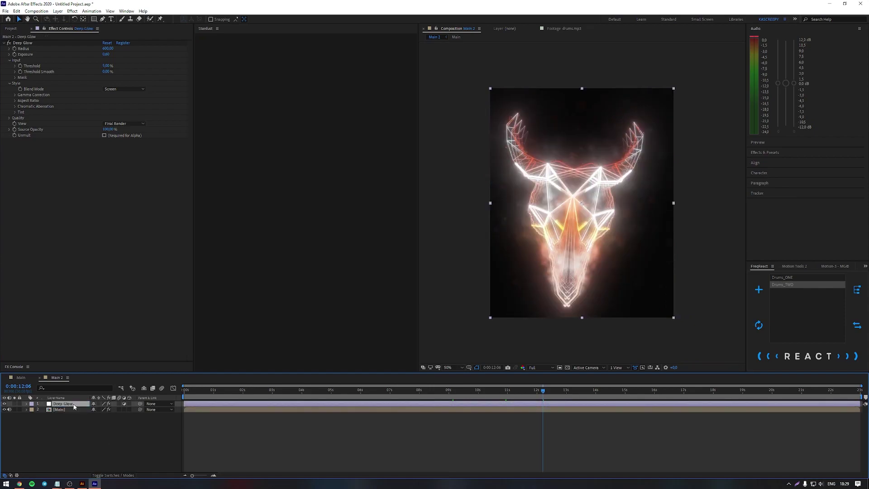
{"action": "right_click", "coordinate": [85, 448]}
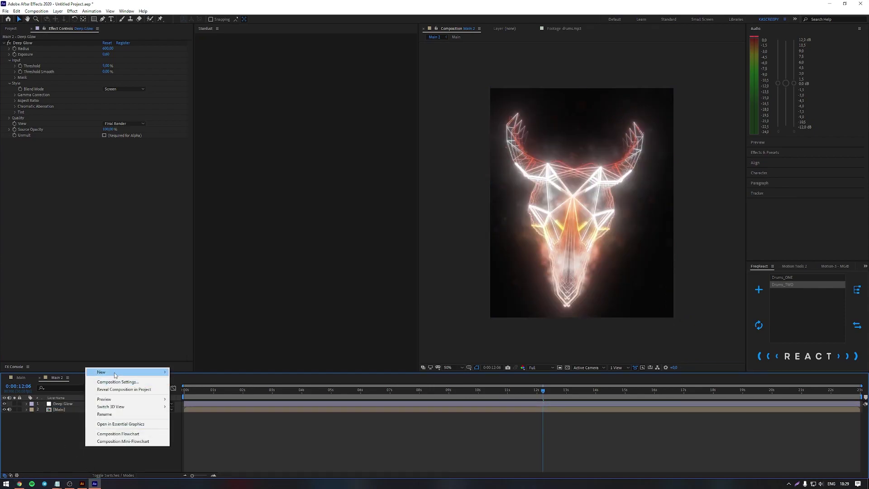
{"action": "left_click", "coordinate": [204, 431]}
Step: Apply Curves to the new adjustment layer, lower the red shadows, raise the blue shadows and check other frames
{"action": "key", "text": "ctrl+space"}
{"action": "type", "text": "cur"}
{"action": "key", "text": "Return"}
{"action": "left_click_drag", "start_coordinate": [35, 135], "coordinate": [39, 139]}
{"action": "left_click", "coordinate": [117, 50]}
{"action": "left_click", "coordinate": [120, 78]}
{"action": "left_click", "coordinate": [117, 63]}
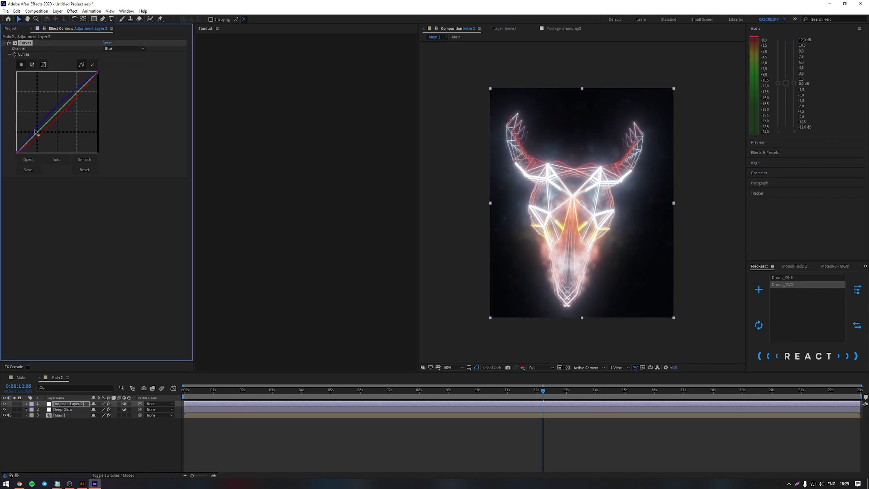
{"action": "left_click", "coordinate": [252, 394]}
{"action": "left_click", "coordinate": [582, 394]}
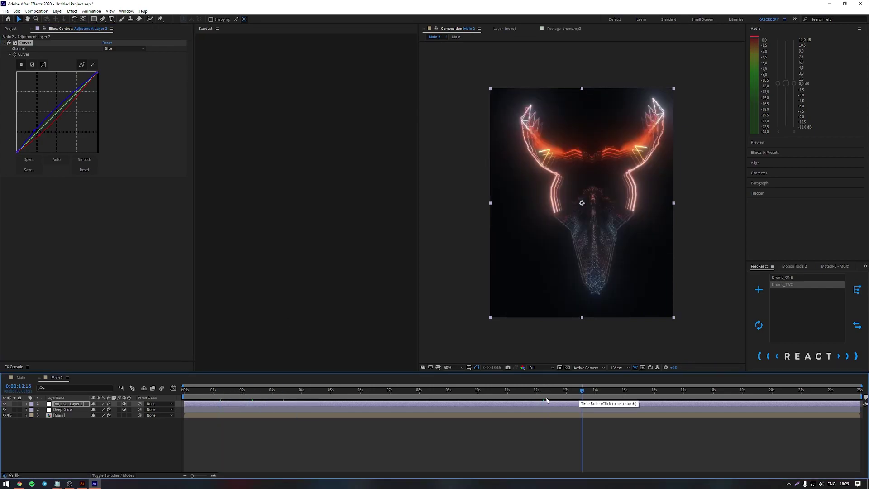
Step: Add a new adjustment layer above the others, name it Noise and apply the Noise effect to it
{"action": "right_click", "coordinate": [92, 443]}
{"action": "left_click", "coordinate": [214, 422]}
{"action": "key", "text": "Return"}
{"action": "type", "text": "Noise"}
{"action": "key", "text": "Return"}
{"action": "key", "text": "ctrl+space"}
{"action": "type", "text": "noise"}
{"action": "key", "text": "Return"}
Step: Rename the adjustment layer holding the color correction to Curves
{"action": "left_click", "coordinate": [73, 409]}
{"action": "key", "text": "Return"}
{"action": "type", "text": "Curves"}
{"action": "left_click", "coordinate": [88, 432]}
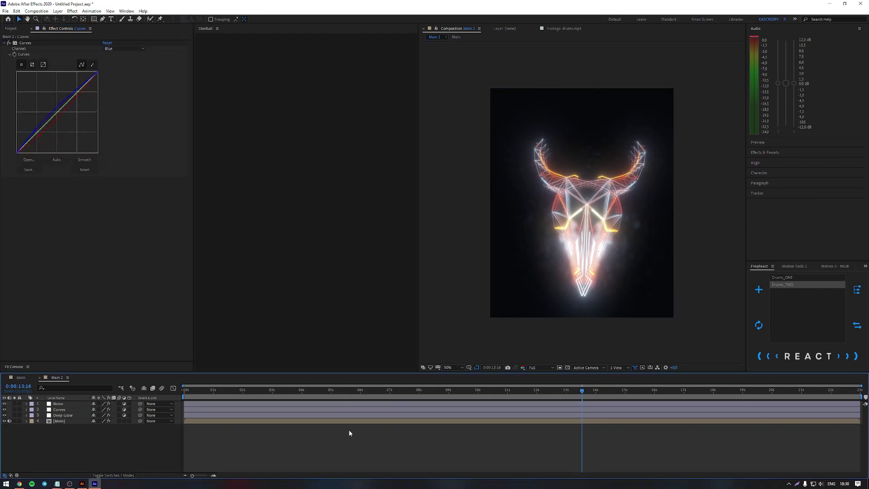
Step: Open Deep Glow's Exposure value for editing at a bright frame near 19 seconds and check the glow at earlier frames
{"action": "left_click", "coordinate": [760, 393]}
{"action": "left_click", "coordinate": [62, 415]}
{"action": "left_click", "coordinate": [106, 55]}
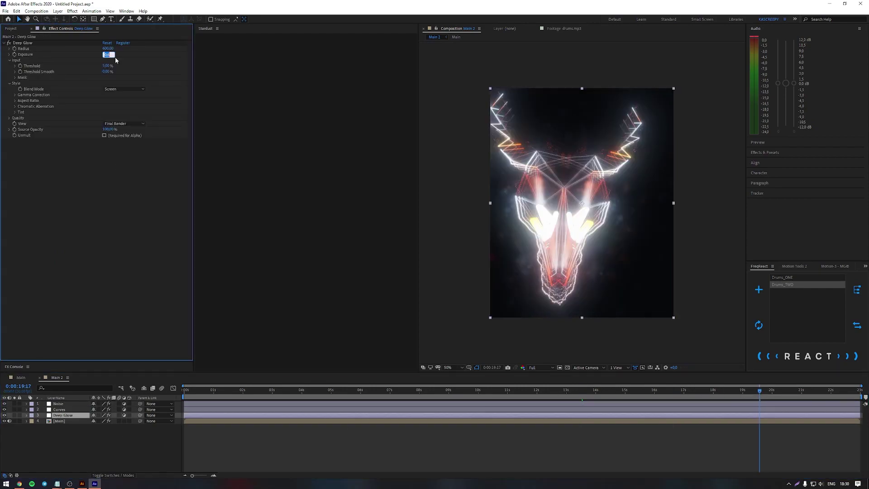
{"action": "left_click_drag", "start_coordinate": [506, 395], "coordinate": [268, 396]}
Step: Switch the Curves effect to its Red channel and lower the red shadows
{"action": "left_click", "coordinate": [227, 409]}
{"action": "left_click", "coordinate": [123, 48]}
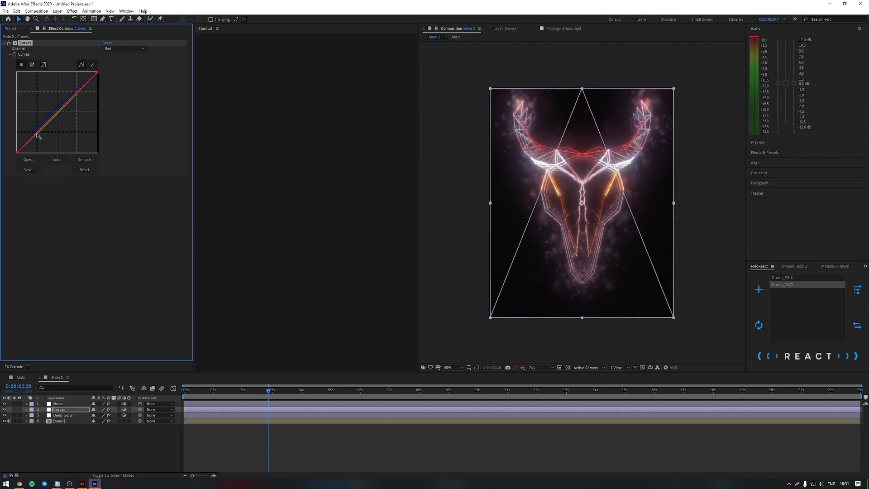
Step: Add another adjustment layer beneath Noise, apply Trapcode Shine to it and set Colorize to None
{"action": "right_click", "coordinate": [85, 437]}
{"action": "mouse_move", "coordinate": [127, 362]}
{"action": "left_click", "coordinate": [214, 420]}
{"action": "key", "text": "ctrl+space"}
{"action": "type", "text": "shi"}
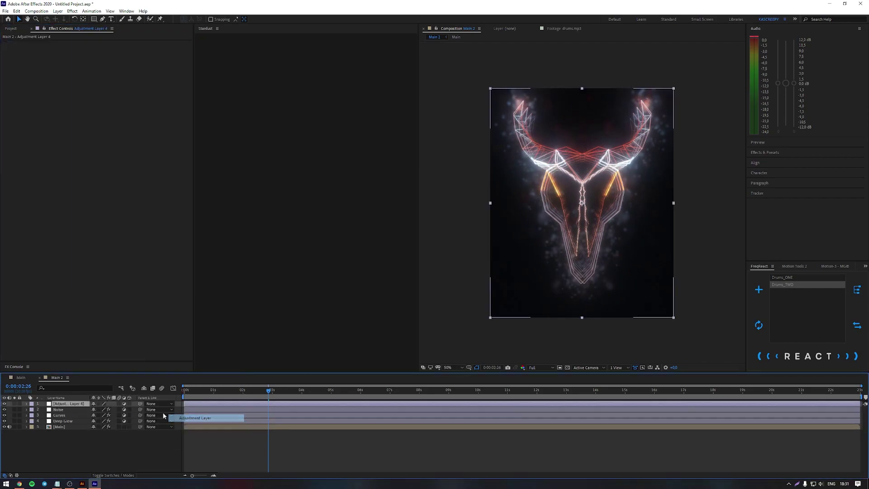
{"action": "left_click", "coordinate": [90, 415]}
{"action": "left_click", "coordinate": [9, 107]}
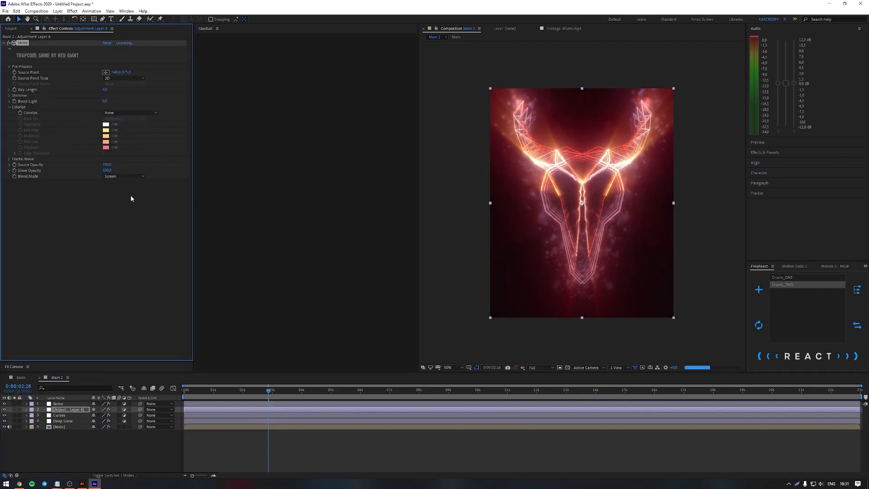
Step: Set Shine Opacity to 10 and save the project as 123
{"action": "left_click", "coordinate": [106, 170]}
{"action": "type", "text": "10"}
{"action": "key", "text": "Return"}
{"action": "key", "text": "ctrl+s"}
{"action": "type", "text": "123"}
{"action": "key", "text": "Return"}
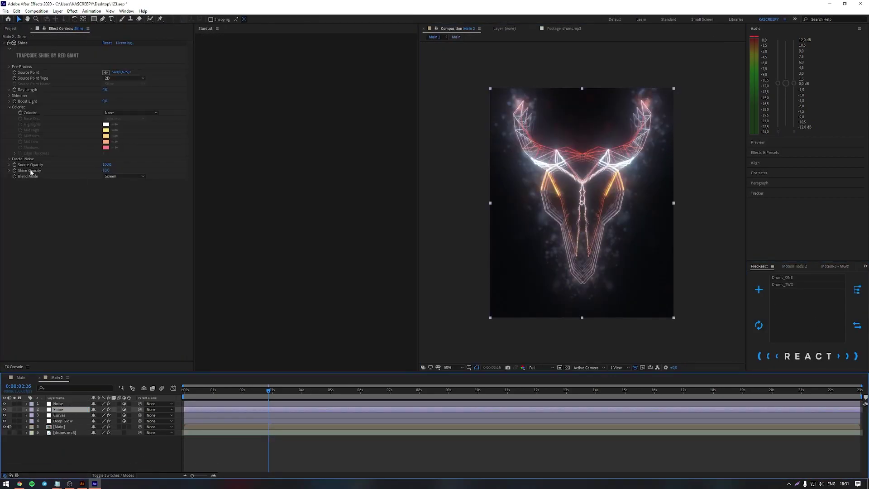
Step: Link Shine Opacity to the Drums_ONE audio with a FreqReact Pulse reaction
{"action": "left_click", "coordinate": [808, 277]}
{"action": "left_click", "coordinate": [781, 356]}
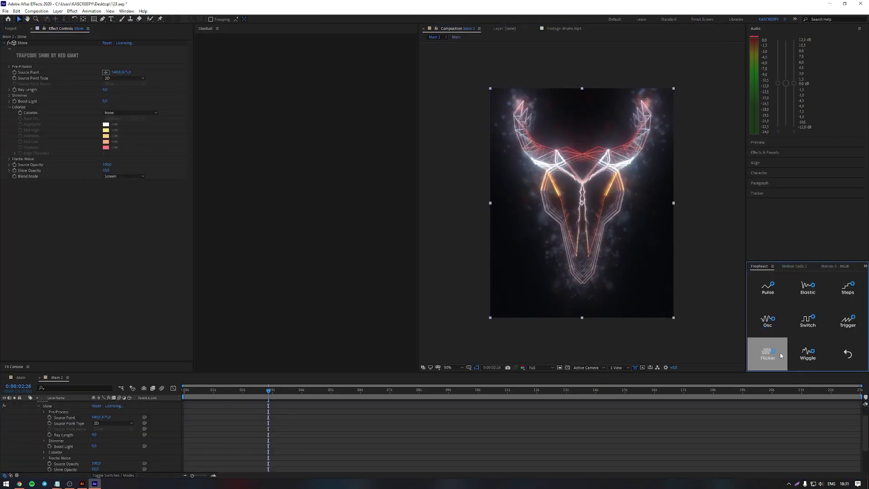
{"action": "left_click", "coordinate": [768, 285]}
{"action": "key", "text": "Return"}
{"action": "left_click", "coordinate": [66, 469]}
{"action": "left_click", "coordinate": [768, 286]}
Step: Expand the Shine pulse's Mods settings and preview the reaction from just after 1 second
{"action": "left_click", "coordinate": [10, 193]}
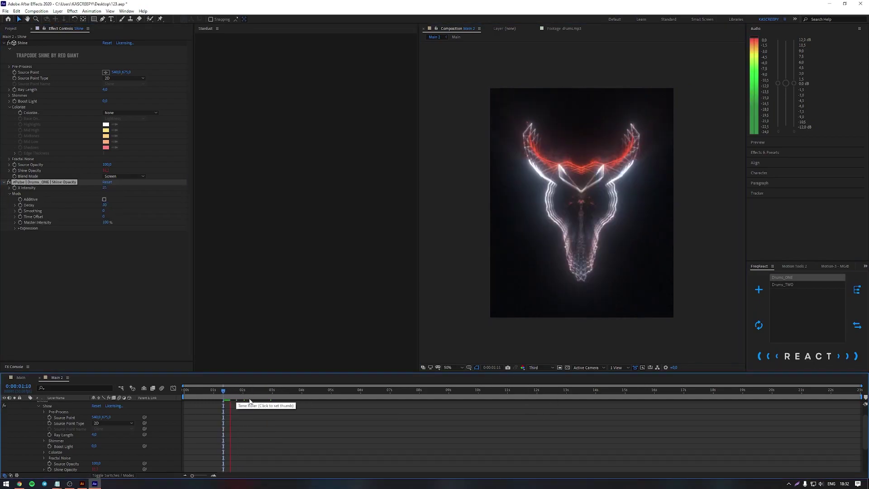
{"action": "left_click", "coordinate": [225, 399]}
{"action": "key", "text": "space"}
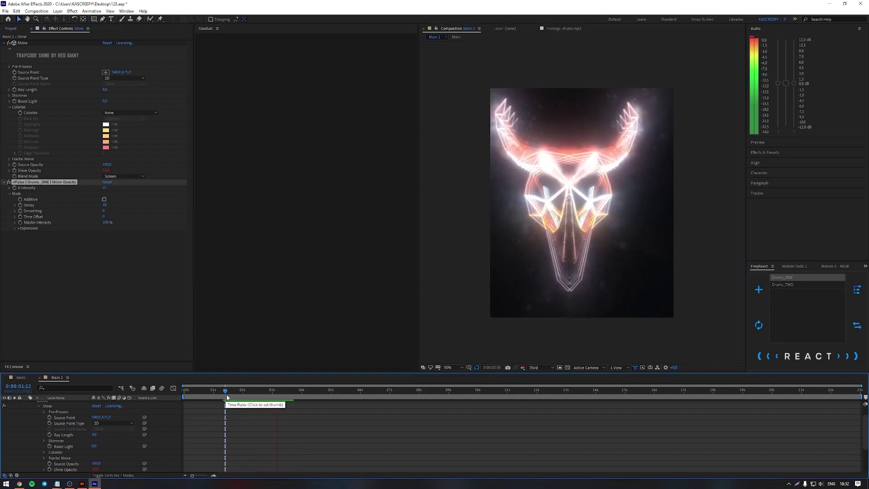
{"action": "key", "text": "space"}
Step: Add an adjustment layer with Universe RGB Separation and place it between Deep Glow and the Main composition layer
{"action": "key", "text": "u"}
{"action": "left_click", "coordinate": [72, 455]}
{"action": "key", "text": "ctrl+alt+y"}
{"action": "left_click_drag", "start_coordinate": [78, 406], "coordinate": [83, 425]}
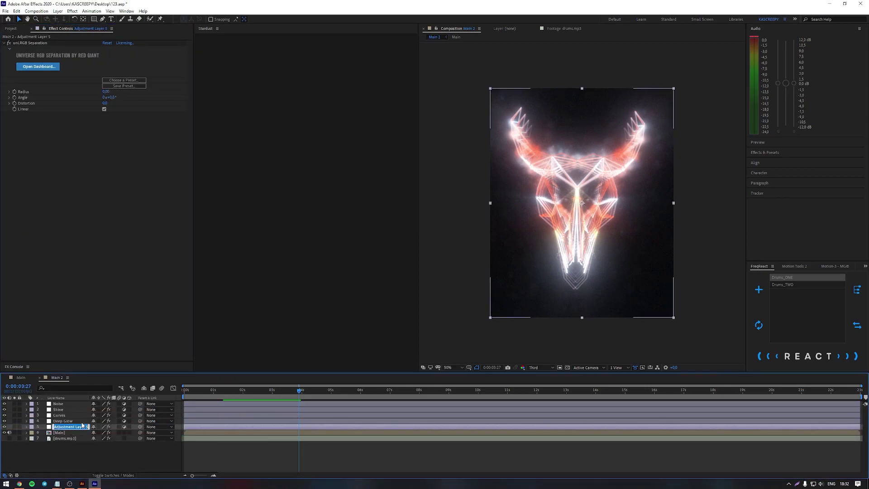
Step: Link RGB Separation's Distortion to Drums_ONE with a Pulse reaction and set its X Intensity to 15
{"action": "double_click", "coordinate": [27, 103]}
{"action": "left_click", "coordinate": [63, 441]}
{"action": "left_click", "coordinate": [807, 356]}
{"action": "left_click", "coordinate": [768, 288]}
{"action": "left_click", "coordinate": [107, 121]}
{"action": "type", "text": "15"}
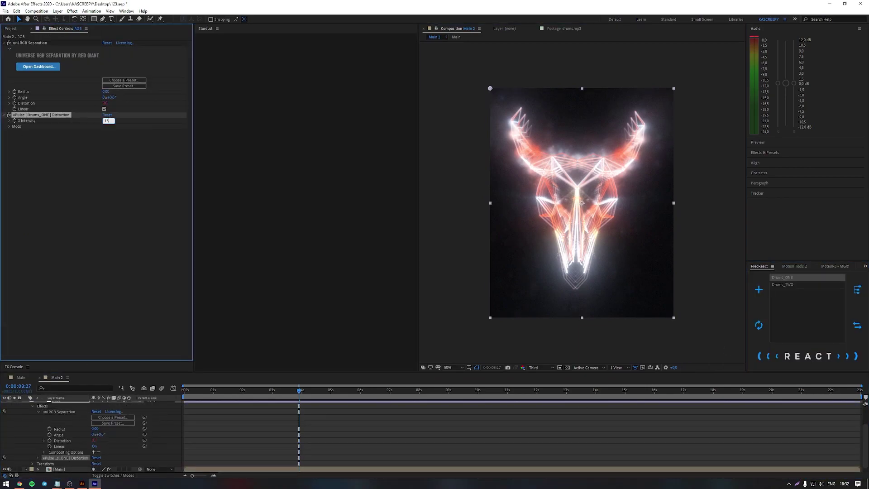
Step: Preview the drum-driven color separation and increase the RGB Separation Radius
{"action": "key", "text": "space"}
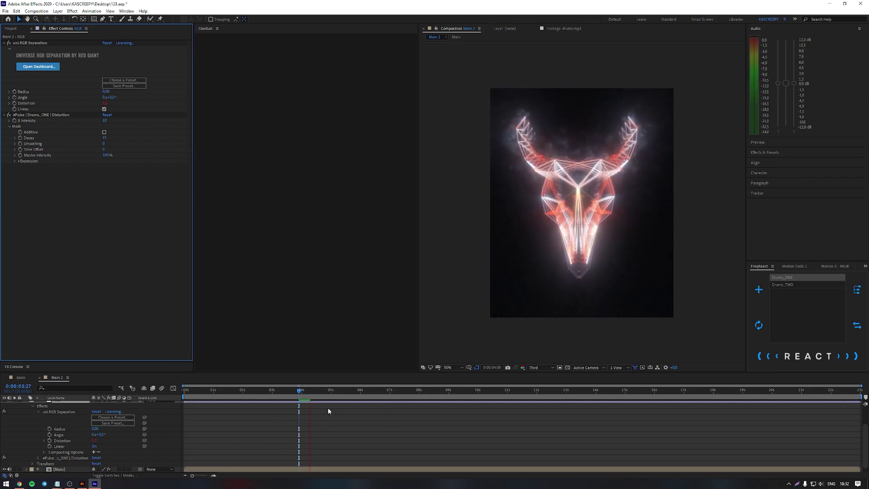
{"action": "left_click", "coordinate": [301, 396]}
{"action": "left_click", "coordinate": [106, 91]}
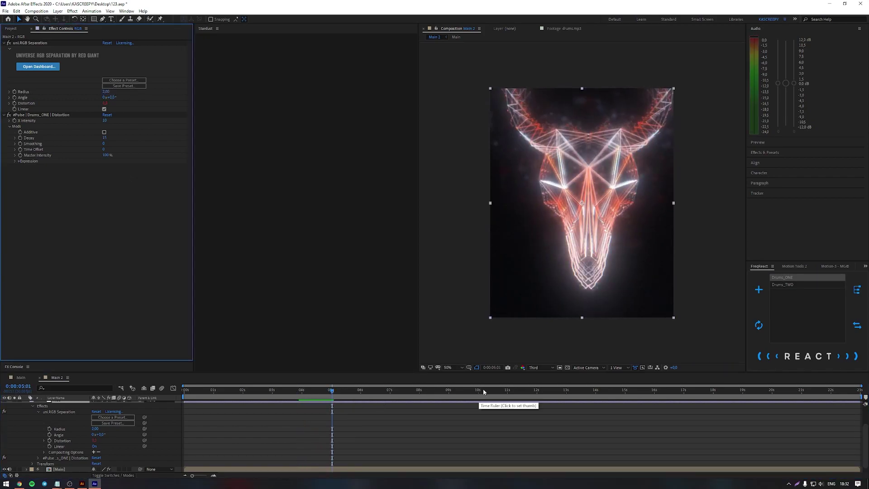
Step: Set the preview resolution to Full, check the look at several frames, collapse the layer properties and save the project
{"action": "left_click", "coordinate": [541, 367]}
{"action": "left_click", "coordinate": [537, 383]}
{"action": "left_click", "coordinate": [470, 393]}
{"action": "left_click", "coordinate": [689, 393]}
{"action": "scroll", "coordinate": [686, 430], "scroll_direction": "up", "scroll_amount": 3}
{"action": "key", "text": "u"}
{"action": "key", "text": "ctrl+s"}
Step: Add a new adjustment layer directly beneath Noise and apply the RSMB motion blur effect
{"action": "right_click", "coordinate": [70, 463]}
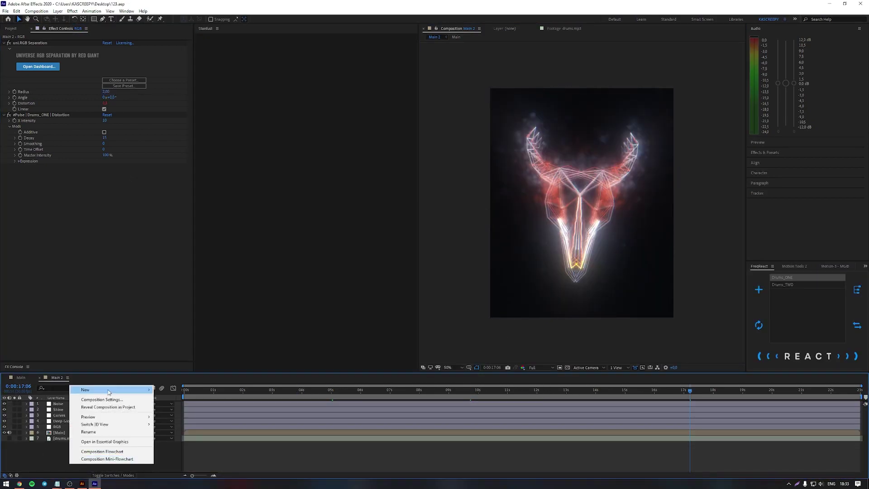
{"action": "left_click", "coordinate": [181, 445]}
{"action": "left_click_drag", "start_coordinate": [72, 404], "coordinate": [74, 414]}
{"action": "key", "text": "ctrl+space"}
{"action": "type", "text": "rs"}
{"action": "left_click", "coordinate": [68, 432]}
Step: Rename the motion blur layer RSMB and set its Blur Amount to 0.75
{"action": "left_click", "coordinate": [109, 136]}
{"action": "left_click", "coordinate": [97, 382]}
{"action": "key", "text": "Return"}
{"action": "type", "text": "R"}
{"action": "left_click", "coordinate": [107, 49]}
{"action": "type", "text": "0"}
{"action": "key", "text": "Return"}
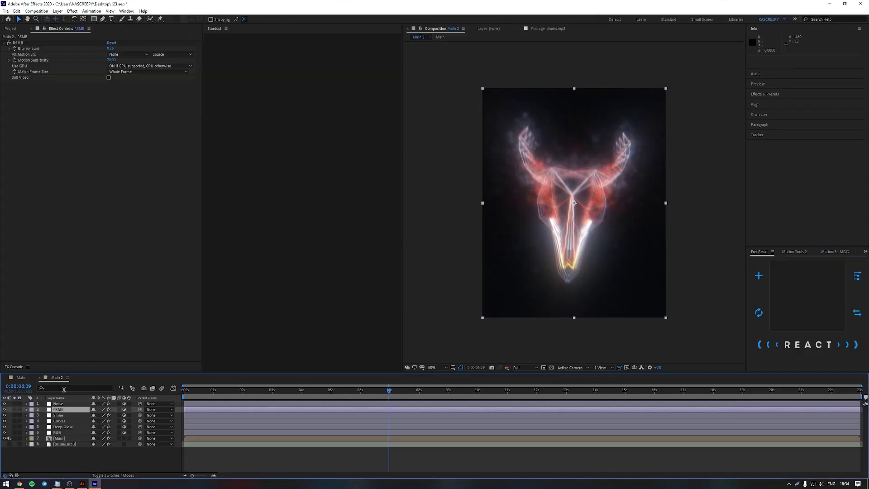
Step: Add the Main 2 composition to the Render Queue and confirm a custom QuickTime output module
{"action": "left_click", "coordinate": [5, 11]}
{"action": "mouse_move", "coordinate": [54, 113]}
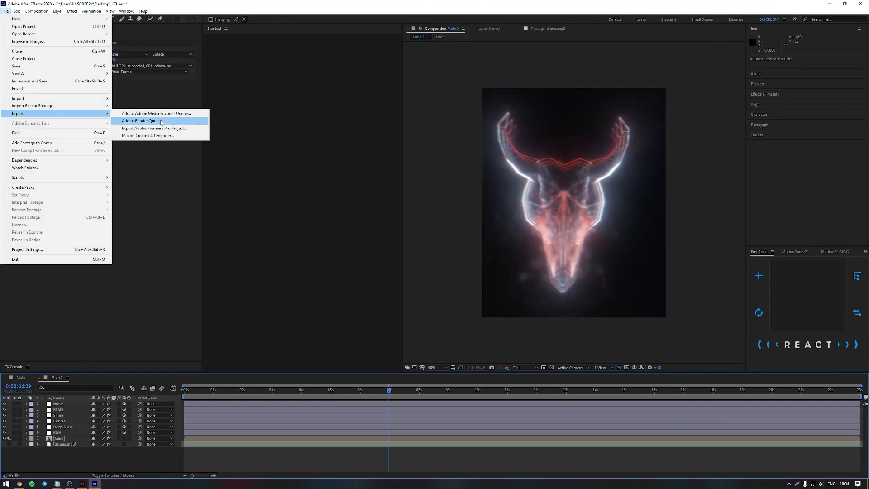
{"action": "left_click", "coordinate": [138, 120]}
{"action": "left_click", "coordinate": [65, 423]}
{"action": "left_click", "coordinate": [479, 347]}
Step: Choose the output file for Main 2 and start the render
{"action": "left_click", "coordinate": [171, 423]}
{"action": "key", "text": "Return"}
{"action": "left_click", "coordinate": [848, 396]}
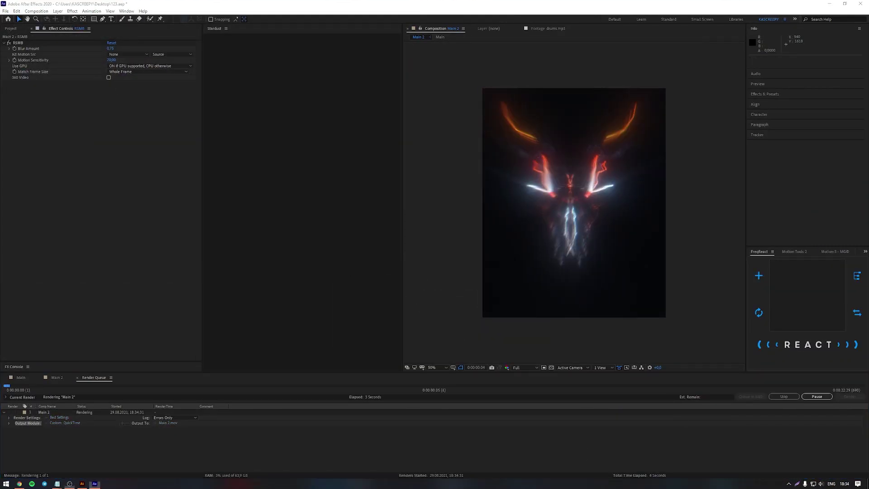